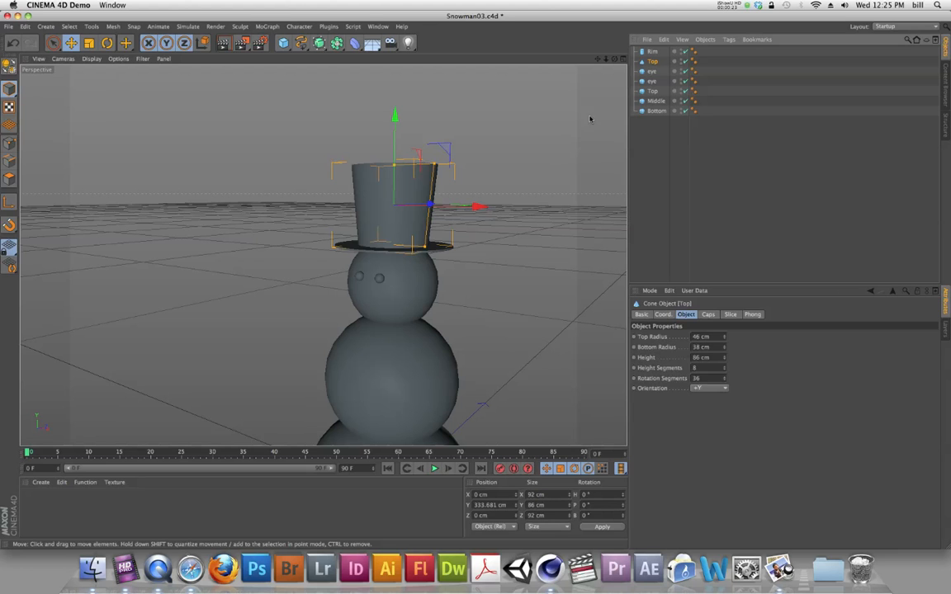
# Duplicate the hat's Top cone in place and set the copy's height to 17 cm.
pyautogui.click(651, 52)
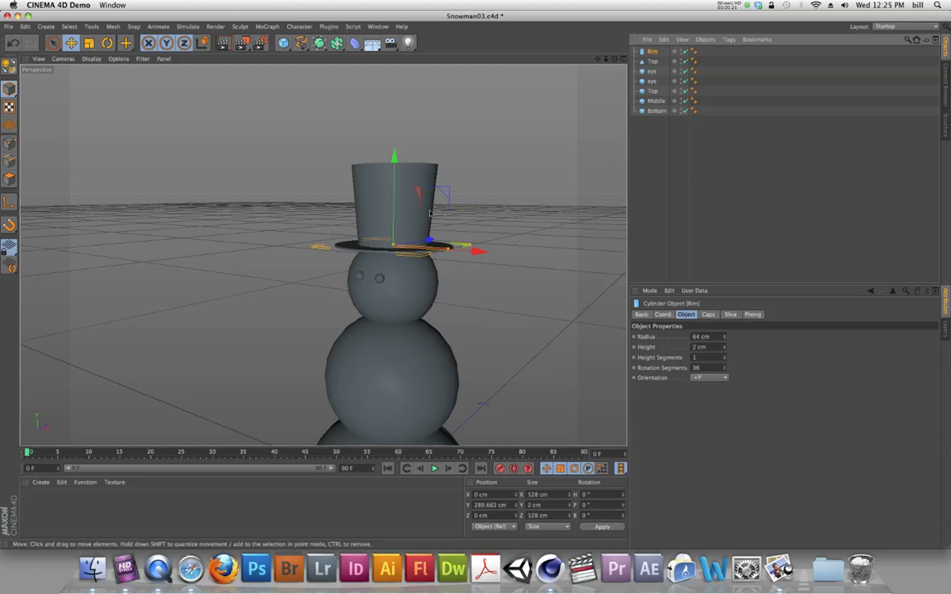
pyautogui.scroll(-1, 472, 316)
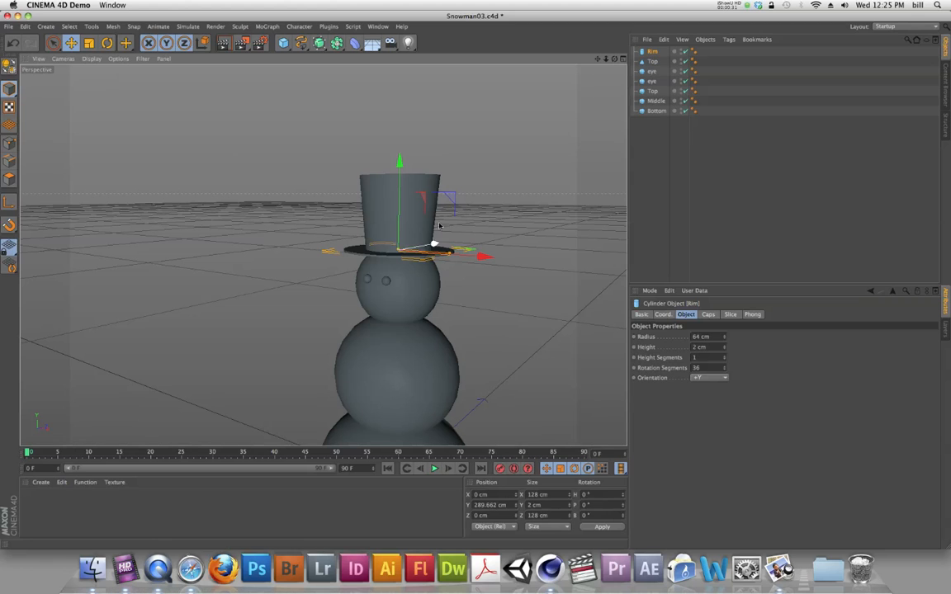
pyautogui.click(653, 62)
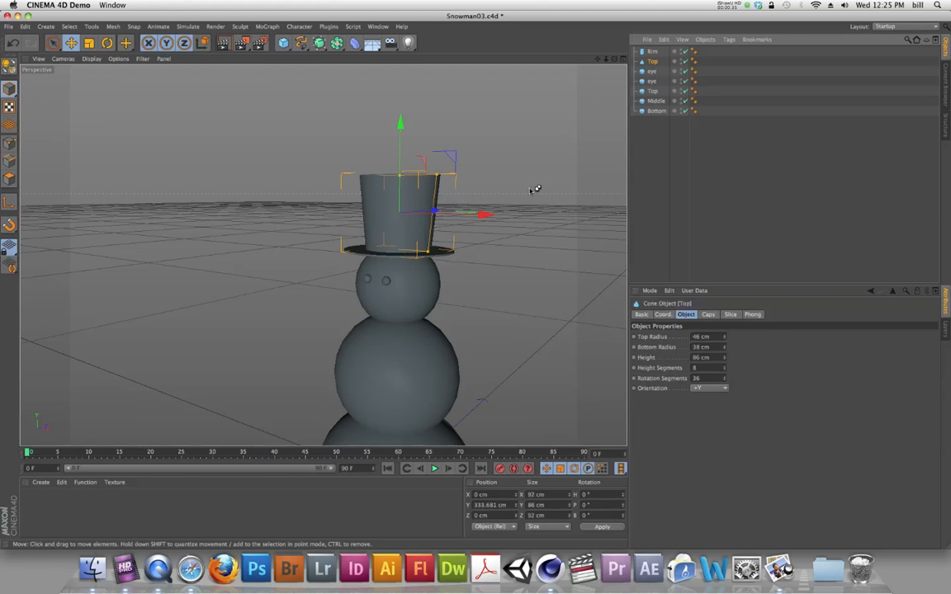
pyautogui.hotkey('ctrl', 'c')
pyautogui.hotkey('ctrl', 'v')
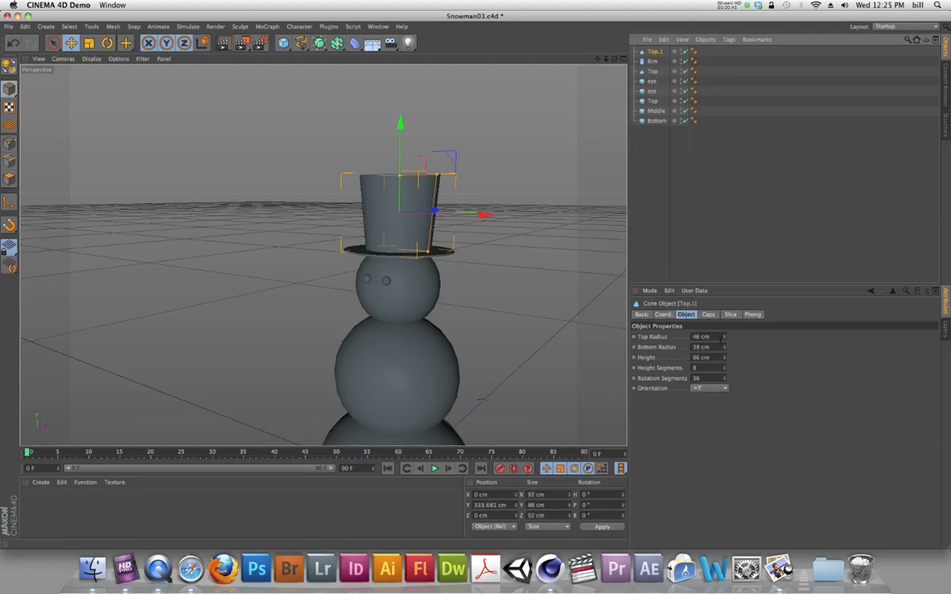
pyautogui.moveTo(725, 360); pyautogui.dragTo(725, 358)
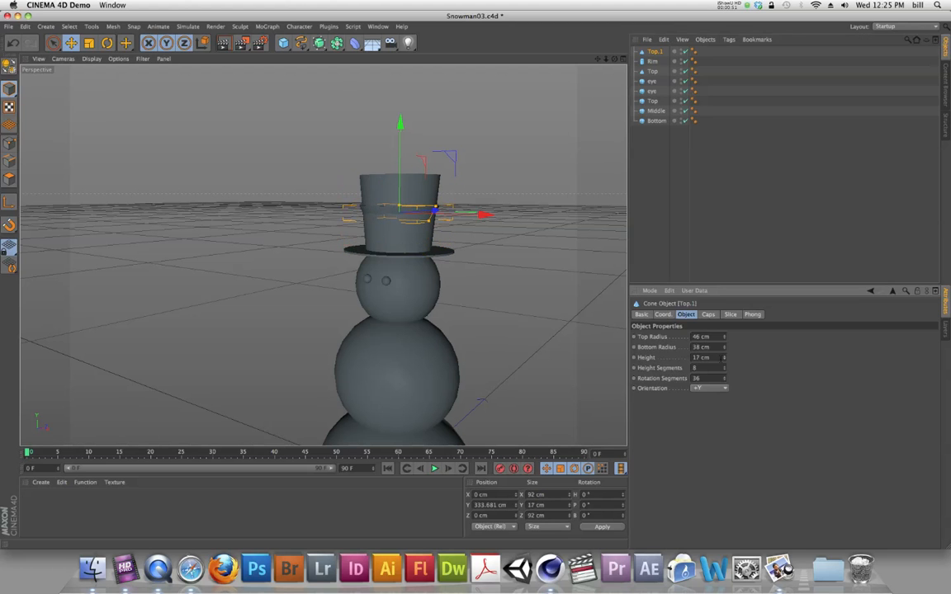
# Set the copied cone's top radius to 42 cm and bottom radius to 40 cm, and lower it onto the rim at about Y 305 cm.
pyautogui.click(723, 348)
pyautogui.moveTo(399, 123); pyautogui.dragTo(399, 149)
pyautogui.keyDown('alt'); pyautogui.moveTo(435, 216); pyautogui.dragTo(450, 322); pyautogui.keyUp('alt')
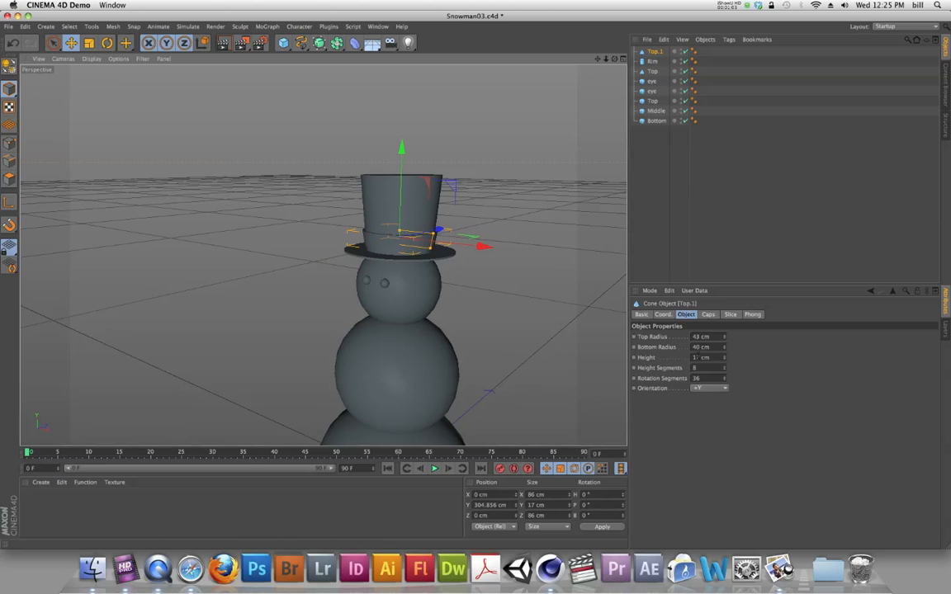
pyautogui.click(724, 341)
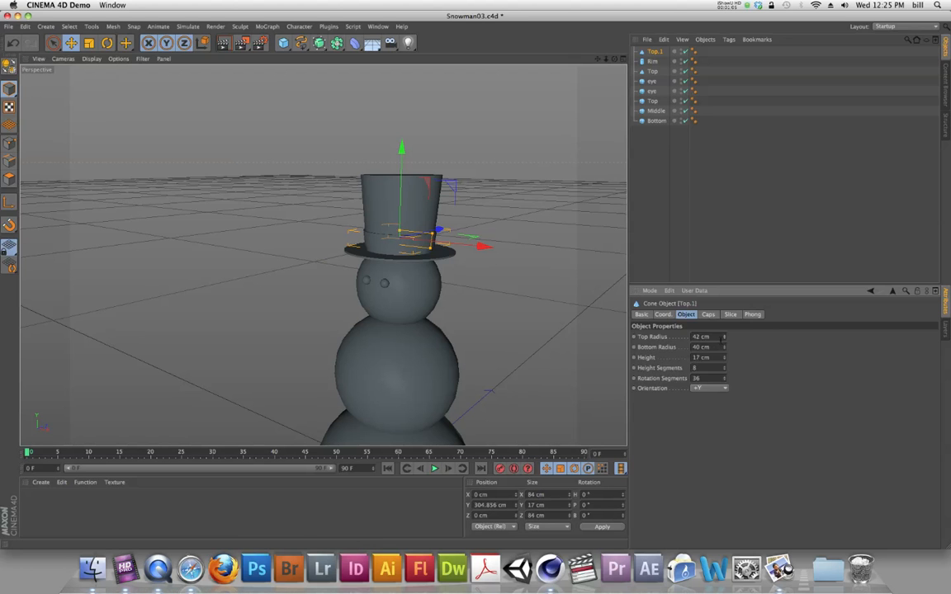
pyautogui.keyDown('alt'); pyautogui.moveTo(415, 233); pyautogui.dragTo(435, 166); pyautogui.keyUp('alt')
# Rename the copied cone Band.
pyautogui.doubleClick(652, 52)
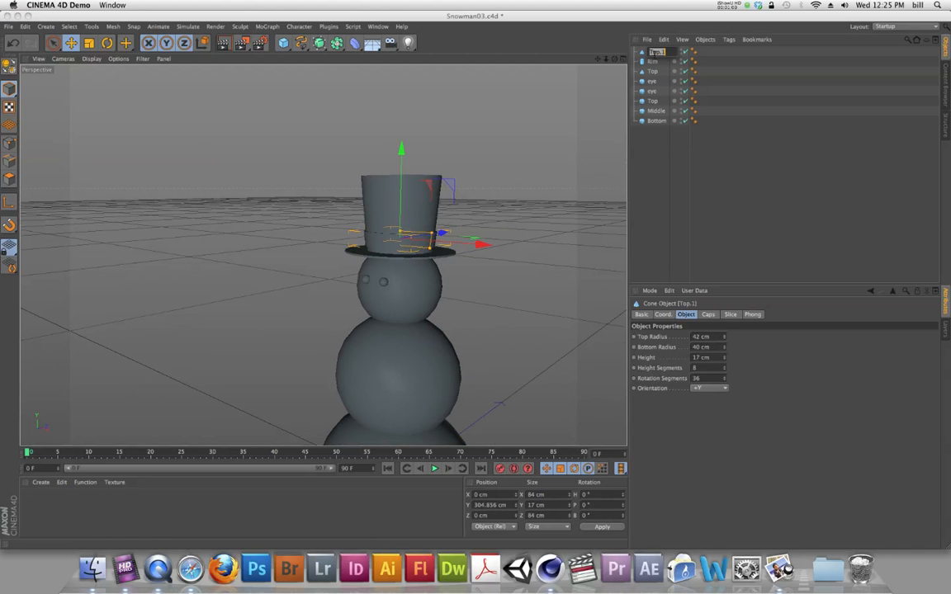
pyautogui.write('Band')
pyautogui.press('Return')
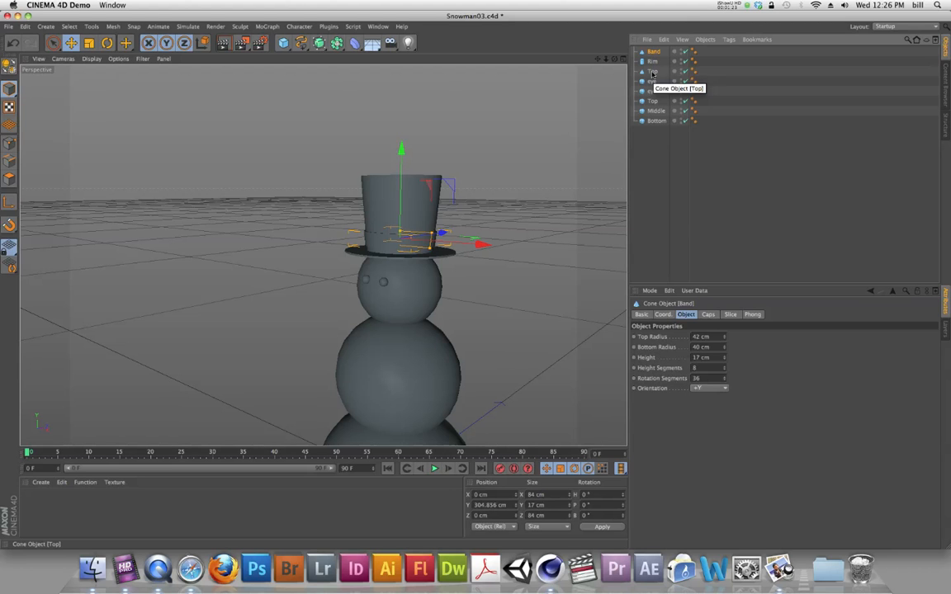
# Select the hat's Band, Rim and Top objects together, without their tags.
pyautogui.click(652, 74)
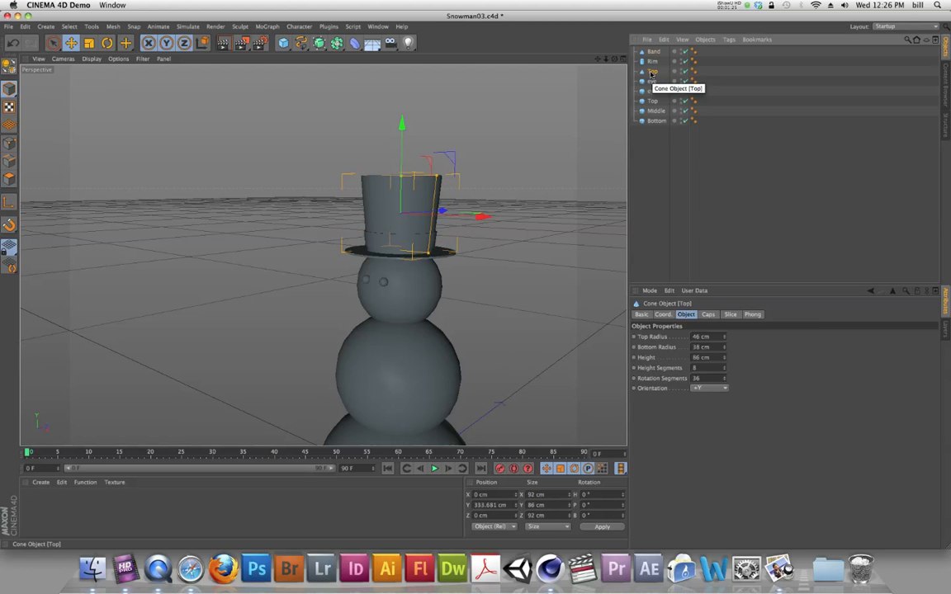
pyautogui.keyDown('shift'); pyautogui.click(653, 71); pyautogui.keyUp('shift')
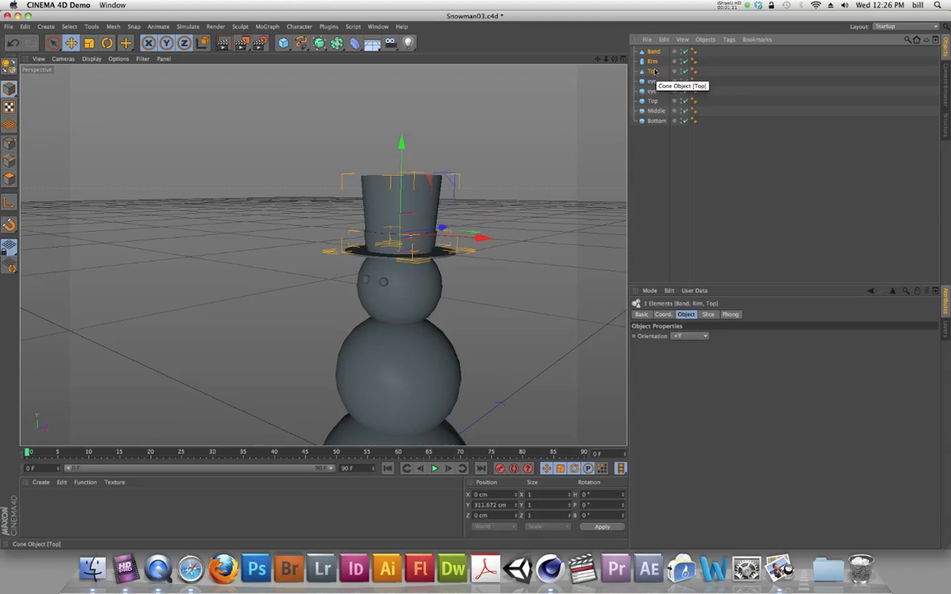
pyautogui.click(654, 73)
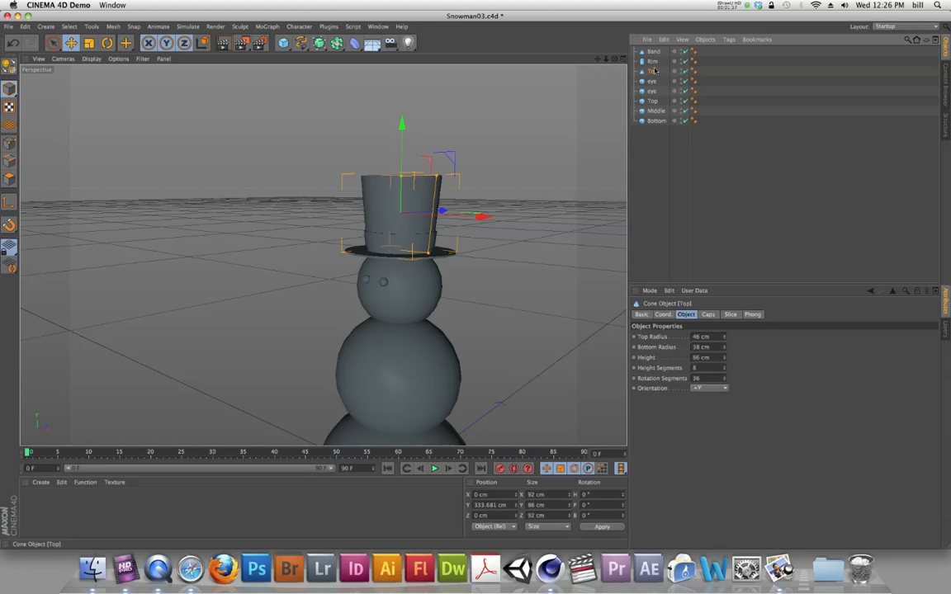
pyautogui.keyDown('shift'); pyautogui.click(654, 52); pyautogui.keyUp('shift')
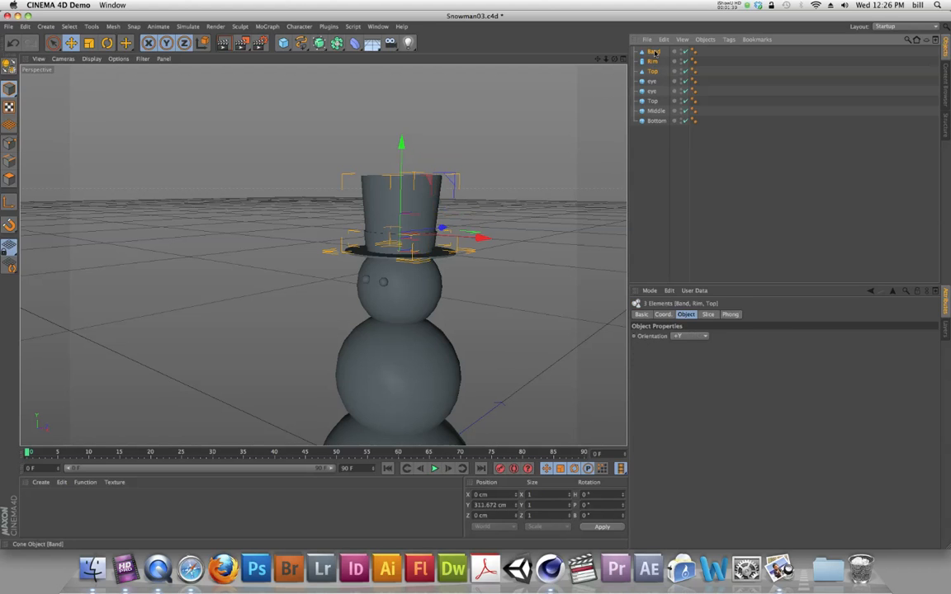
pyautogui.click(715, 61)
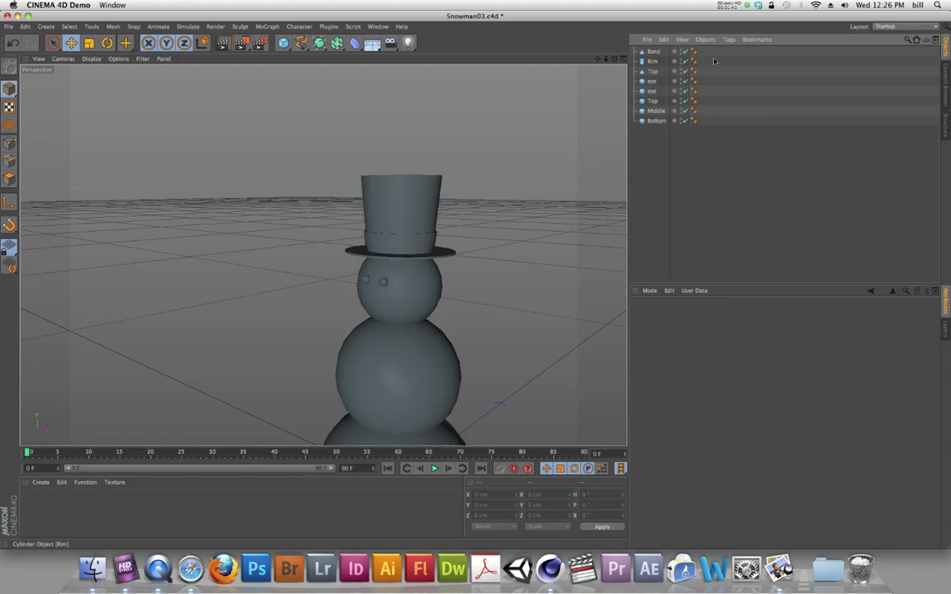
pyautogui.moveTo(770, 53); pyautogui.dragTo(649, 74)
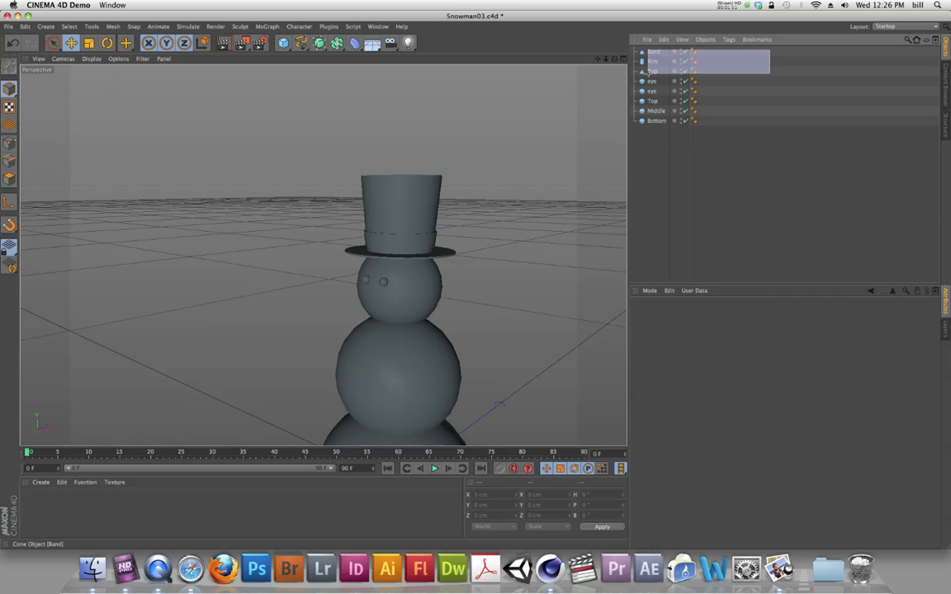
pyautogui.moveTo(649, 74); pyautogui.dragTo(648, 74)
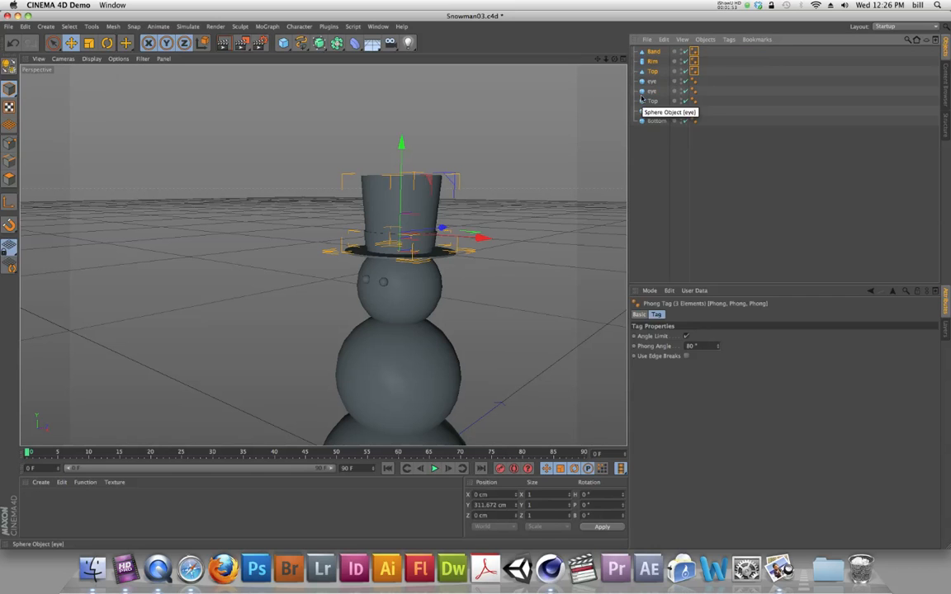
pyautogui.click(645, 150)
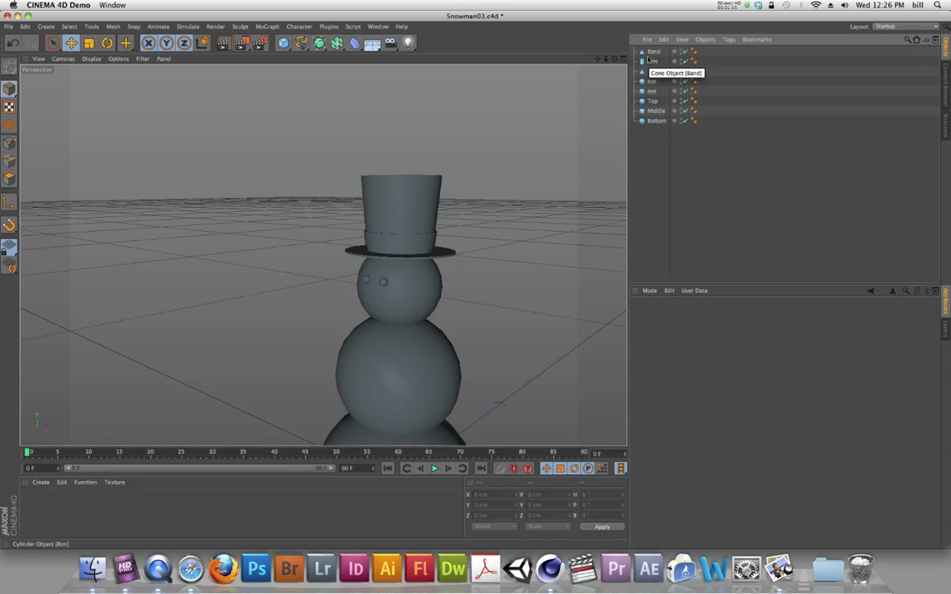
pyautogui.moveTo(661, 52); pyautogui.dragTo(648, 73)
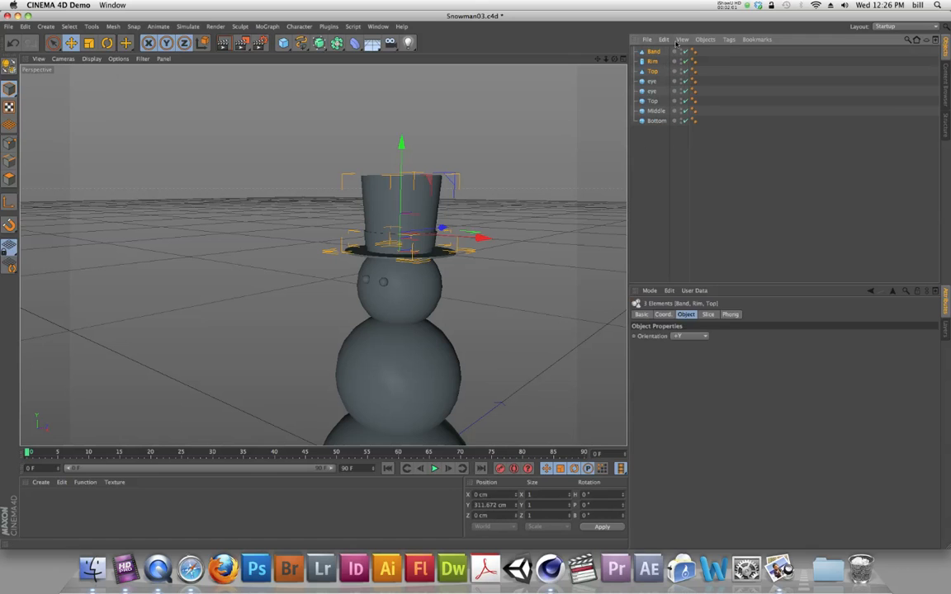
# Try grouping the three selected hat objects and undo the grouping.
pyautogui.click(703, 39)
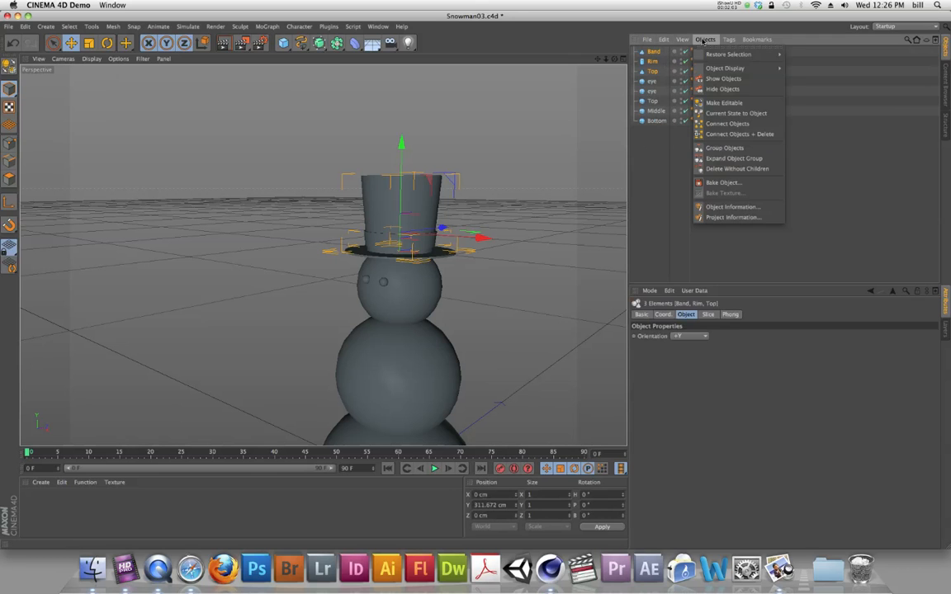
pyautogui.click(704, 40)
pyautogui.click(704, 41)
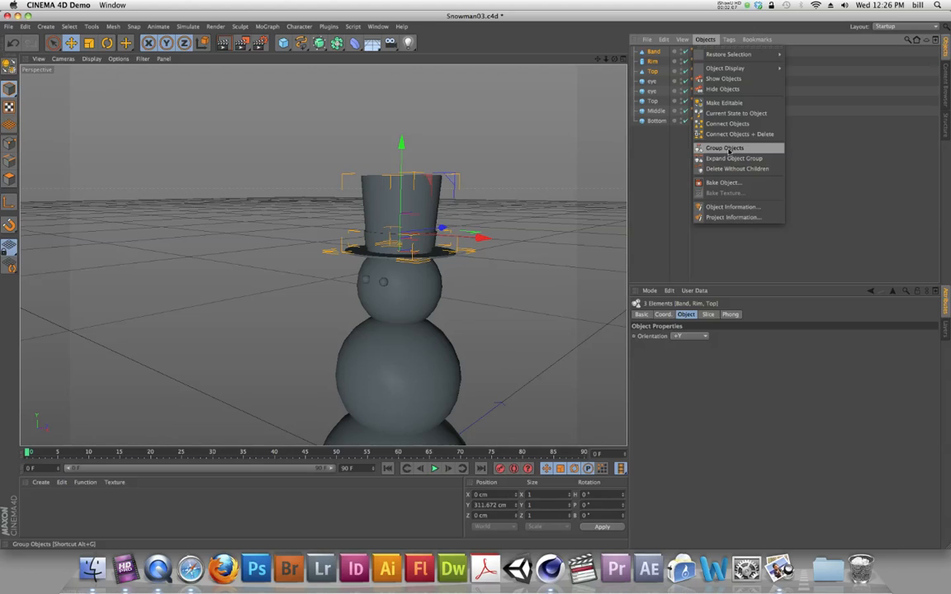
pyautogui.click(729, 152)
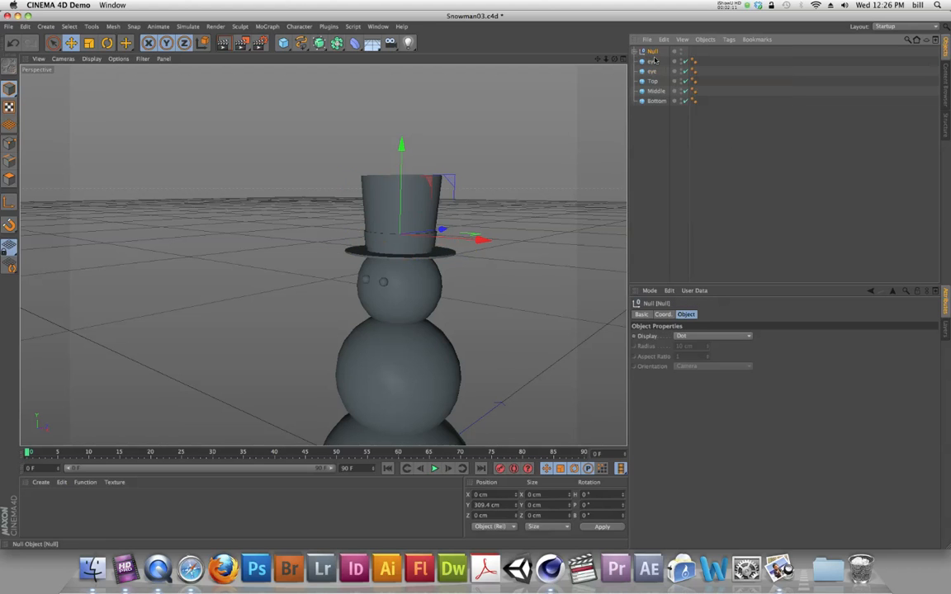
pyautogui.press('super+z')
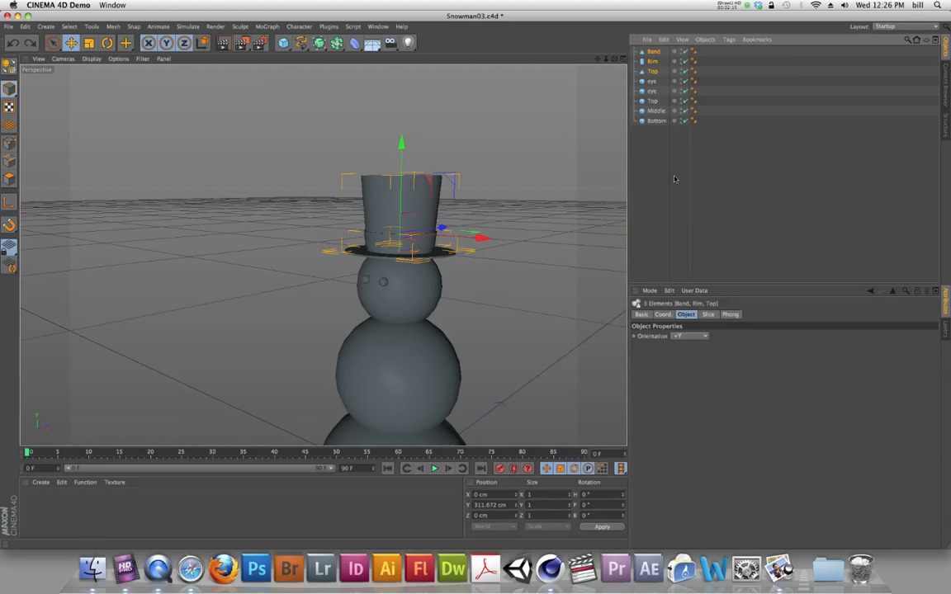
pyautogui.hotkey('alt', 'g')
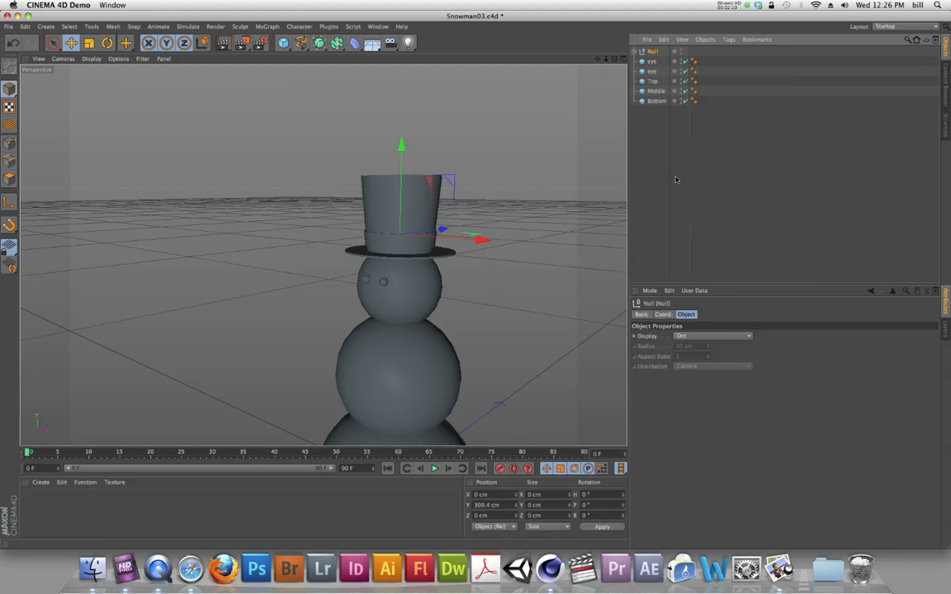
pyautogui.press('super+z')
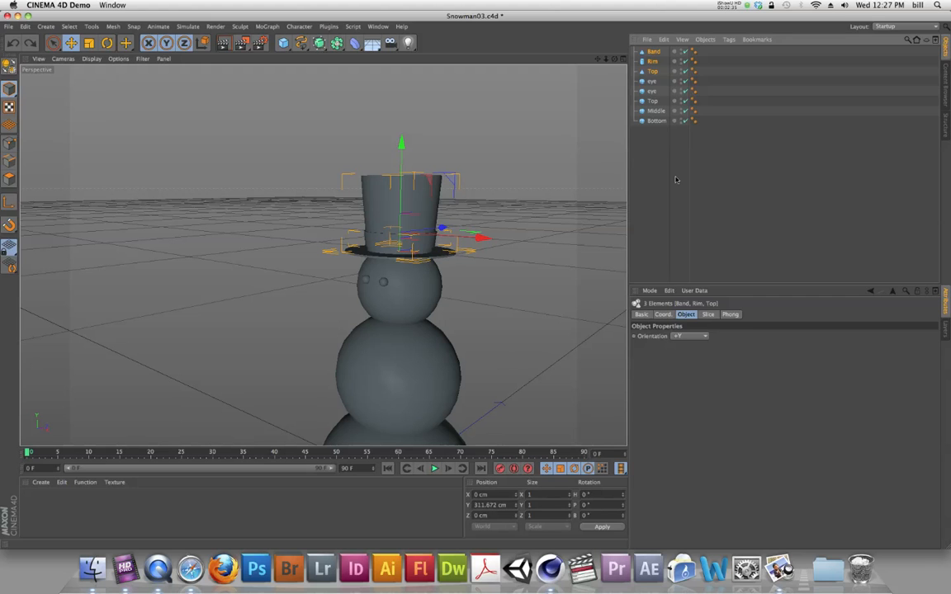
# Group the selected Band, Rim and Top objects under one null.
pyautogui.hotkey('alt', 'g')
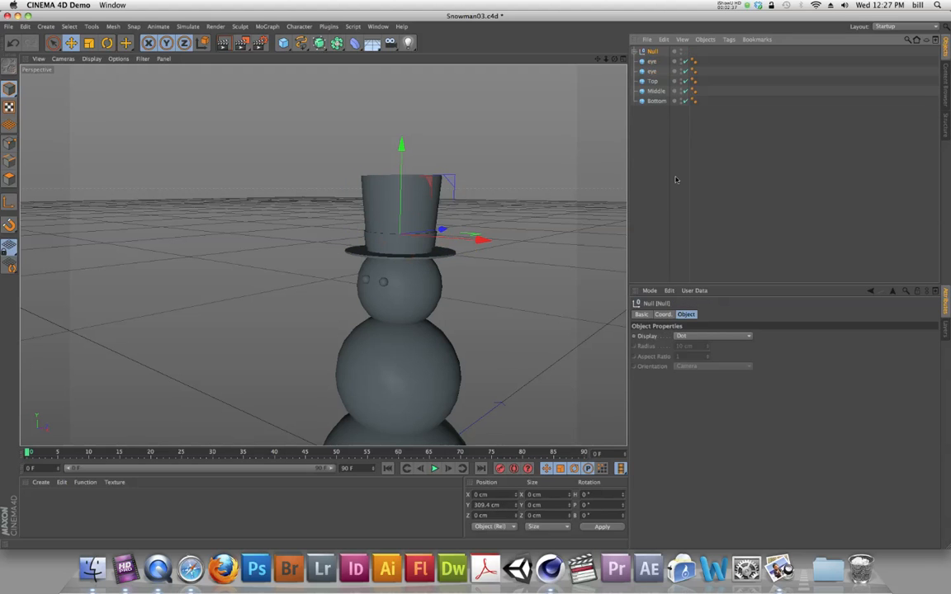
pyautogui.click(705, 39)
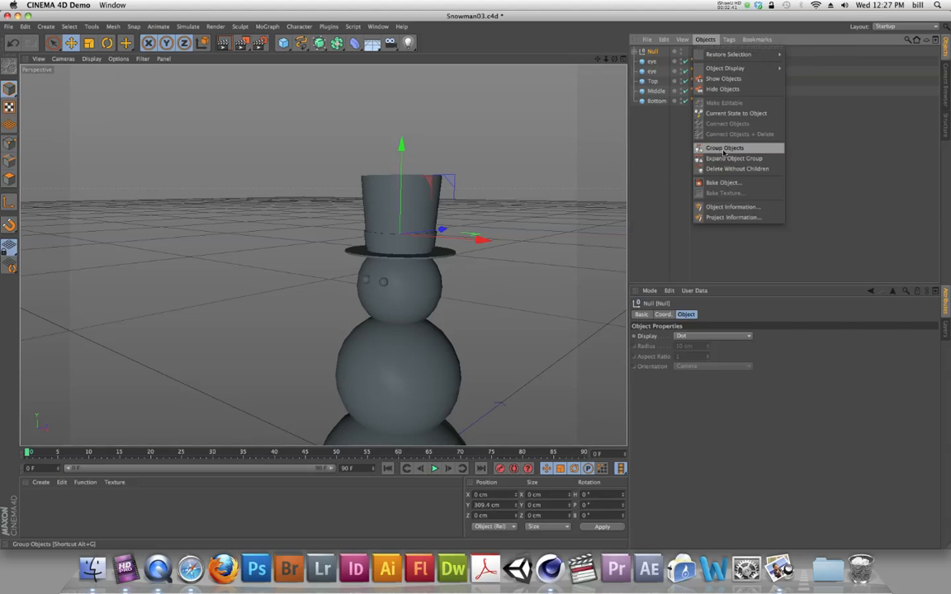
pyautogui.click(670, 127)
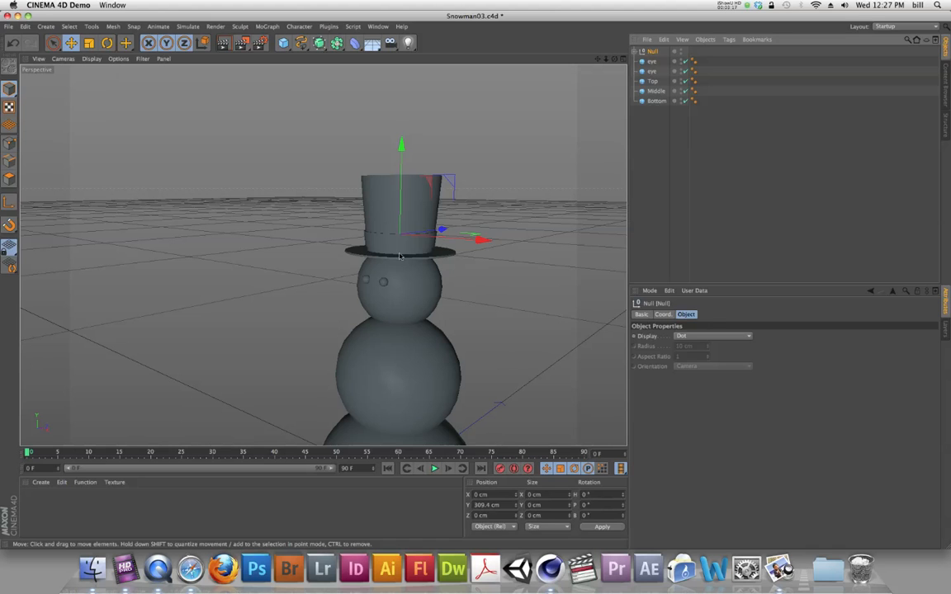
# Expand the new group, try moving its Band upward on its own, and undo the move.
pyautogui.click(640, 51)
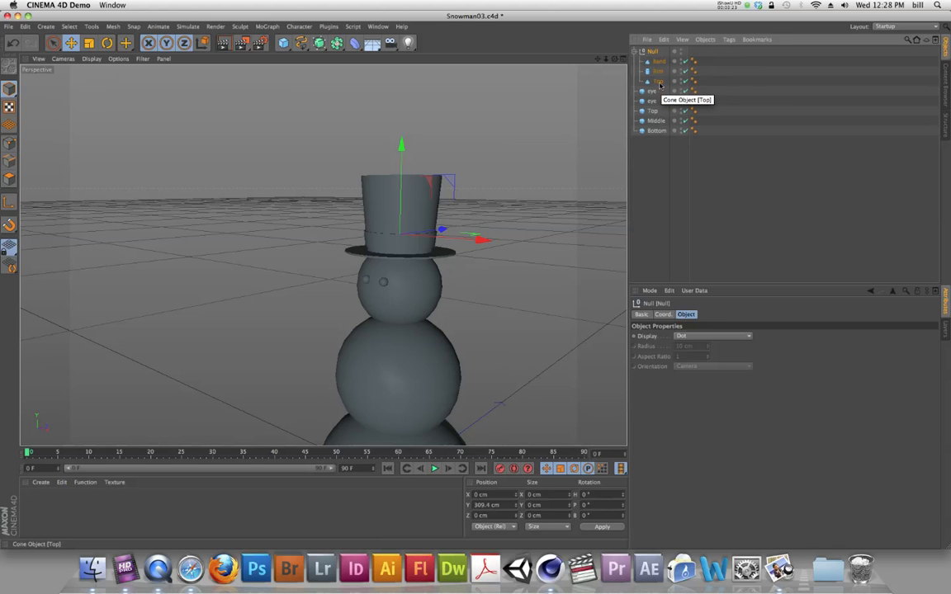
pyautogui.click(659, 81)
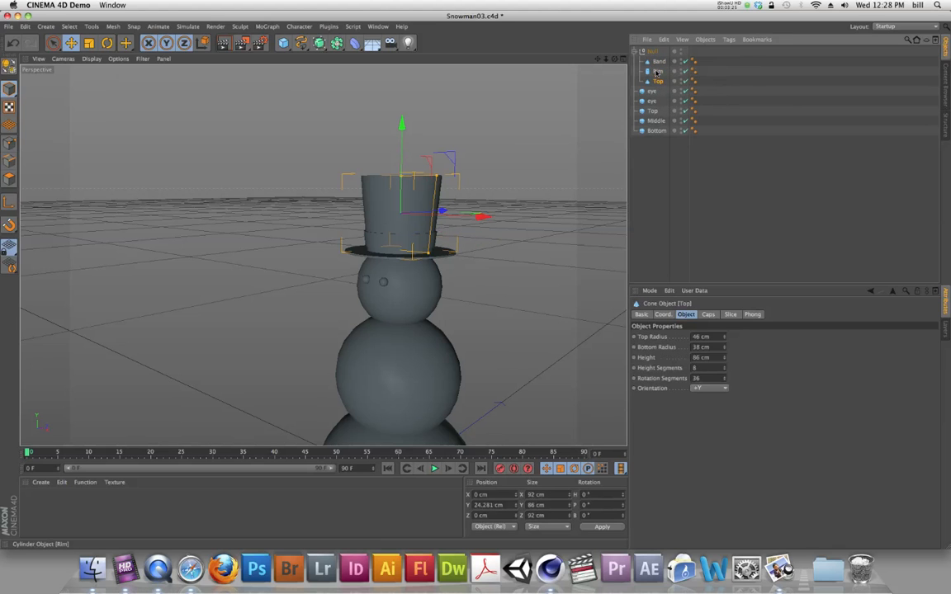
pyautogui.click(660, 71)
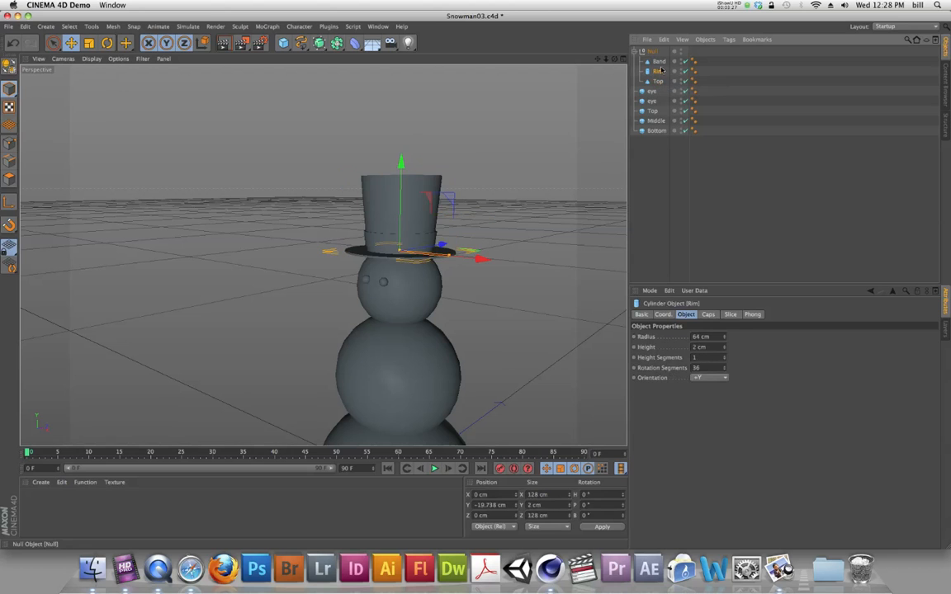
pyautogui.press('Up')
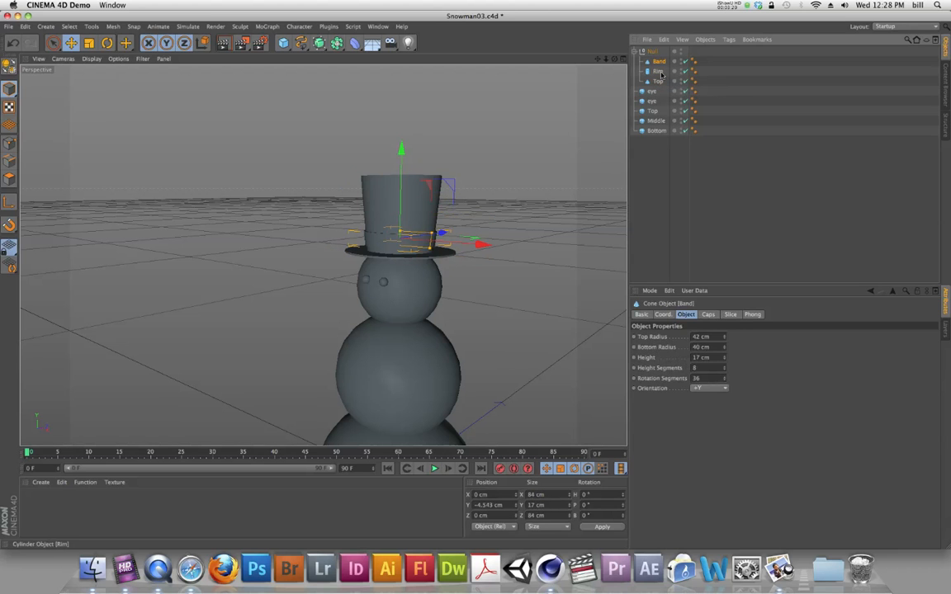
pyautogui.moveTo(401, 152); pyautogui.dragTo(410, 115)
pyautogui.press('super+z')
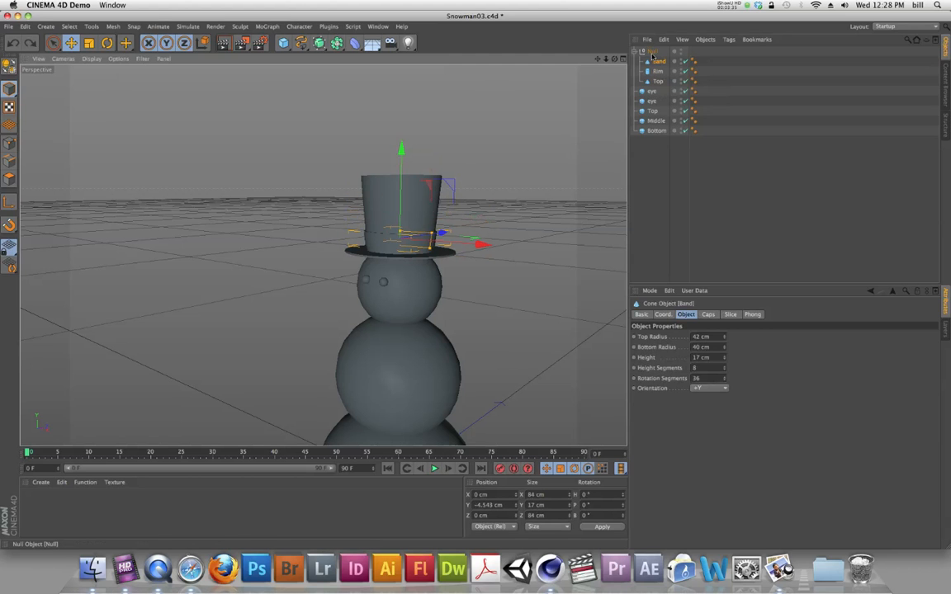
# Rename the null that holds the Band, Rim and Top as Hat.
pyautogui.click(651, 52)
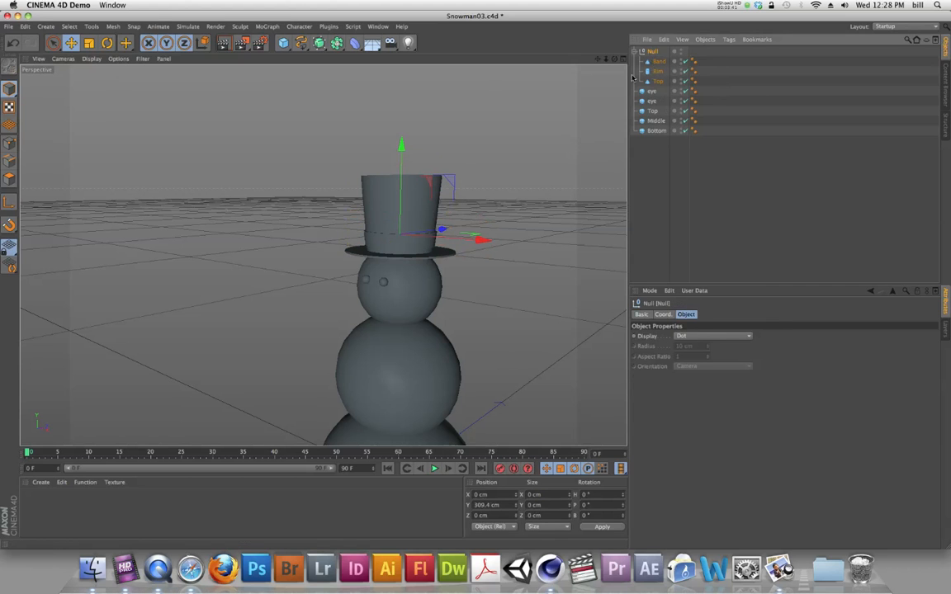
pyautogui.doubleClick(654, 52)
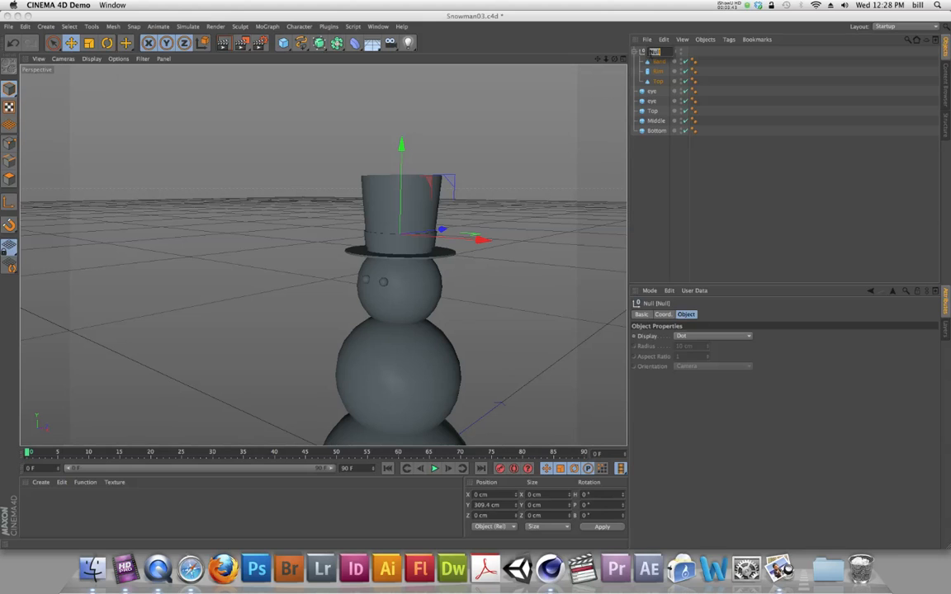
pyautogui.write('Hat')
pyautogui.press('Return')
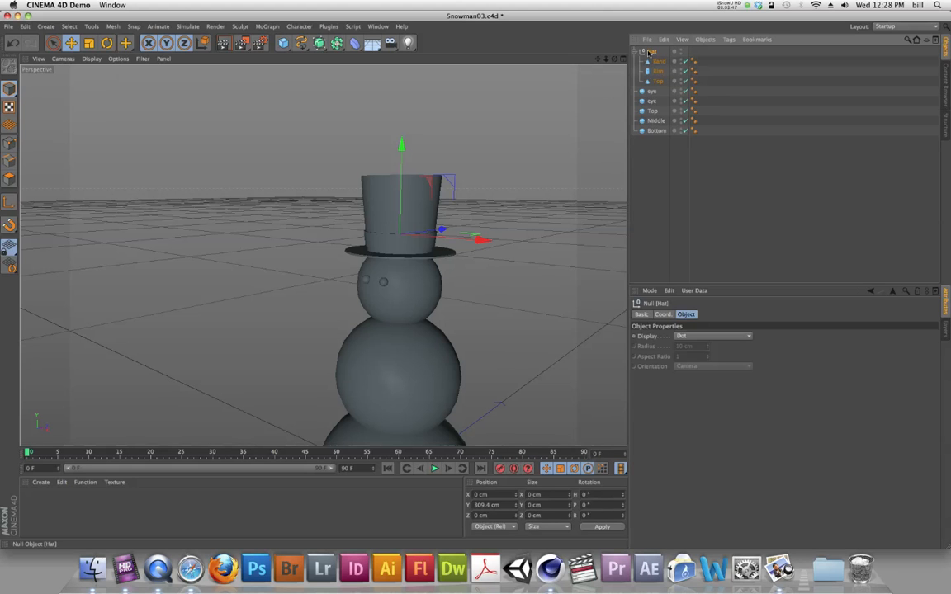
# Try raising the whole Hat group and its Top part on its own, undoing each move.
pyautogui.moveTo(401, 145); pyautogui.dragTo(405, 70)
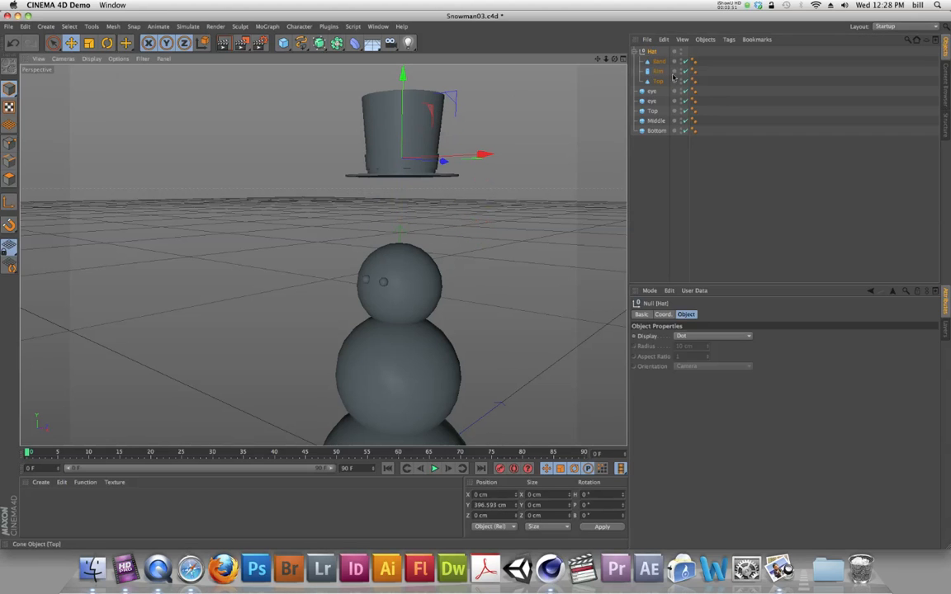
pyautogui.press('super+z')
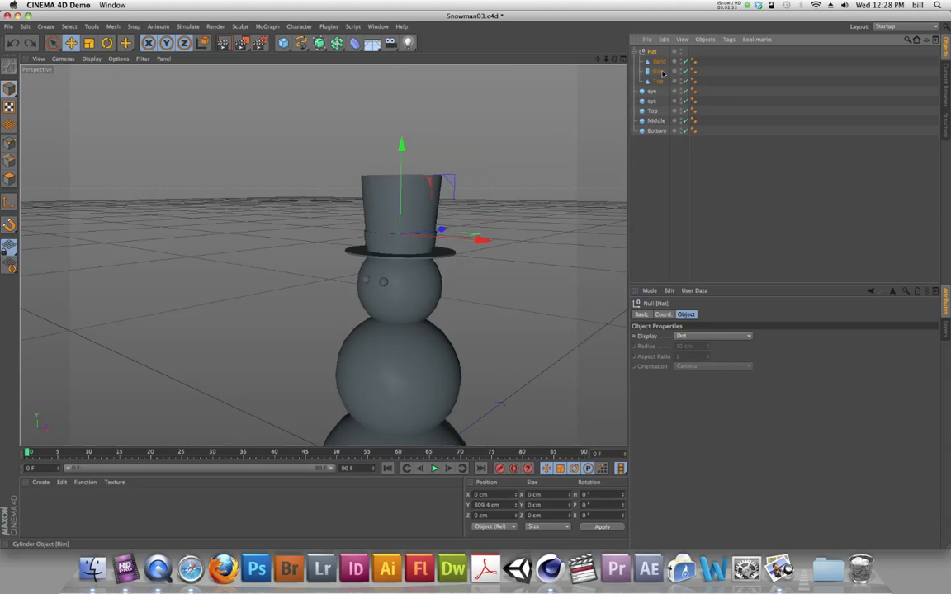
pyautogui.click(658, 71)
pyautogui.click(657, 80)
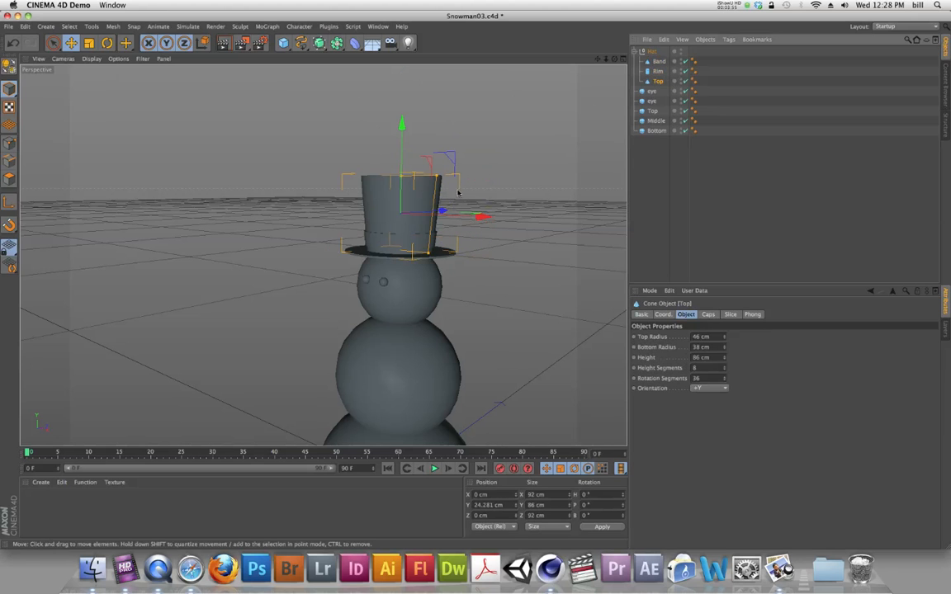
pyautogui.moveTo(400, 137); pyautogui.dragTo(404, 99)
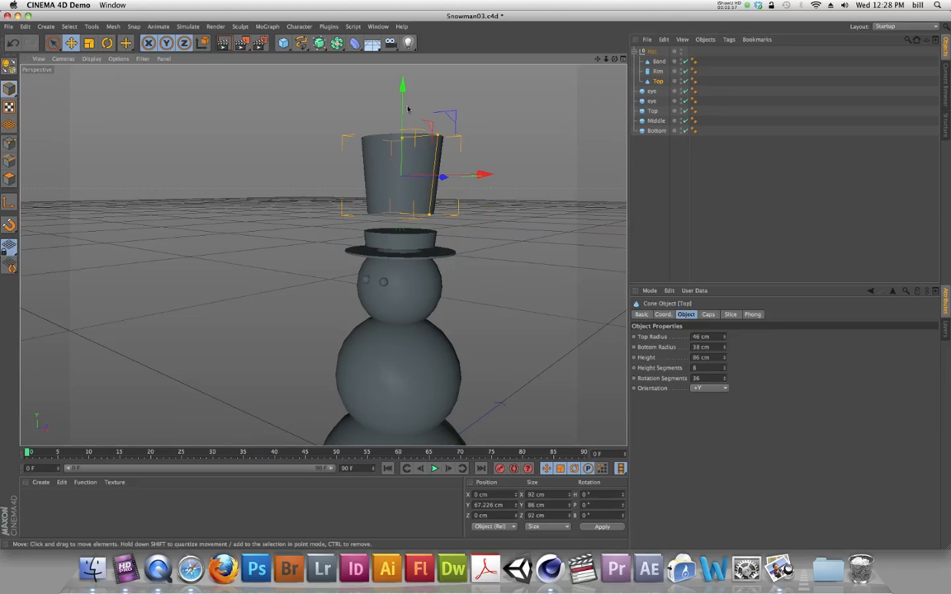
pyautogui.press('super+z')
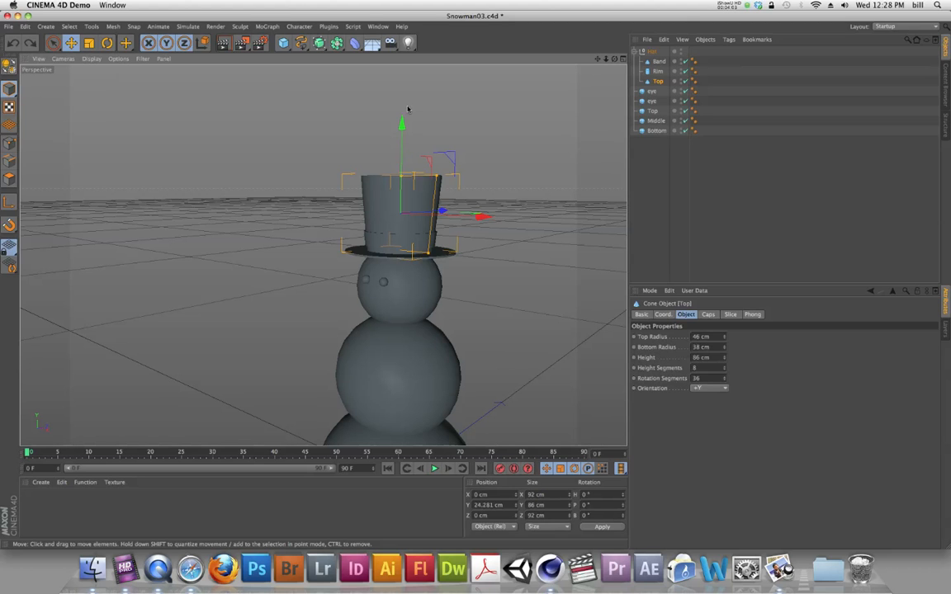
# Take the Band out of the Hat group, try raising the group without it, and undo the raise.
pyautogui.click(651, 53)
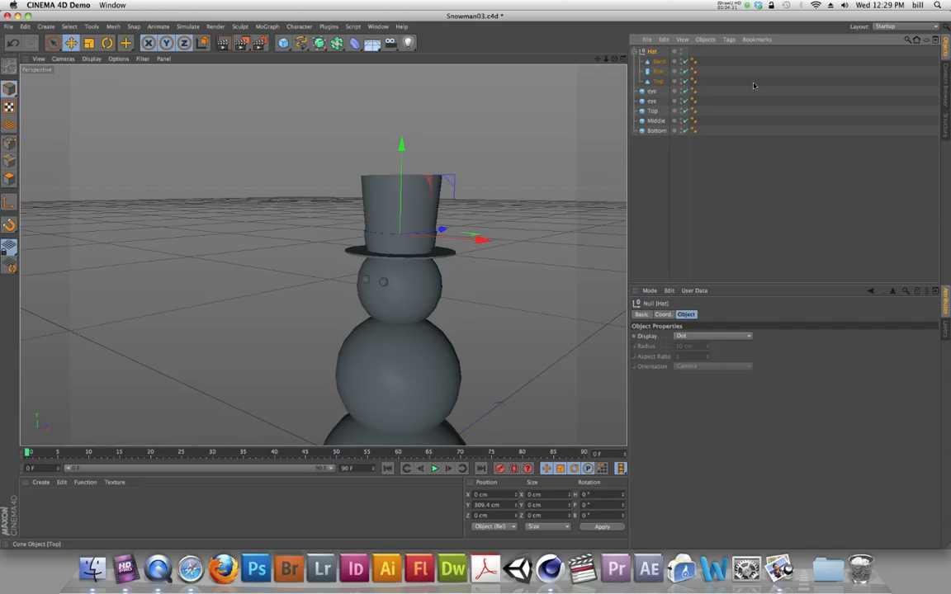
pyautogui.click(659, 62)
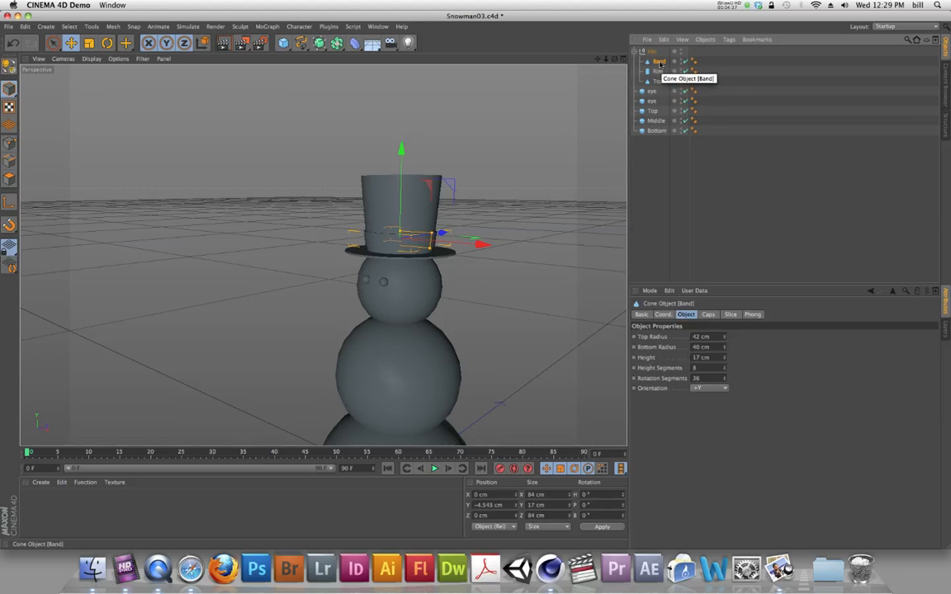
pyautogui.moveTo(659, 61); pyautogui.dragTo(660, 52)
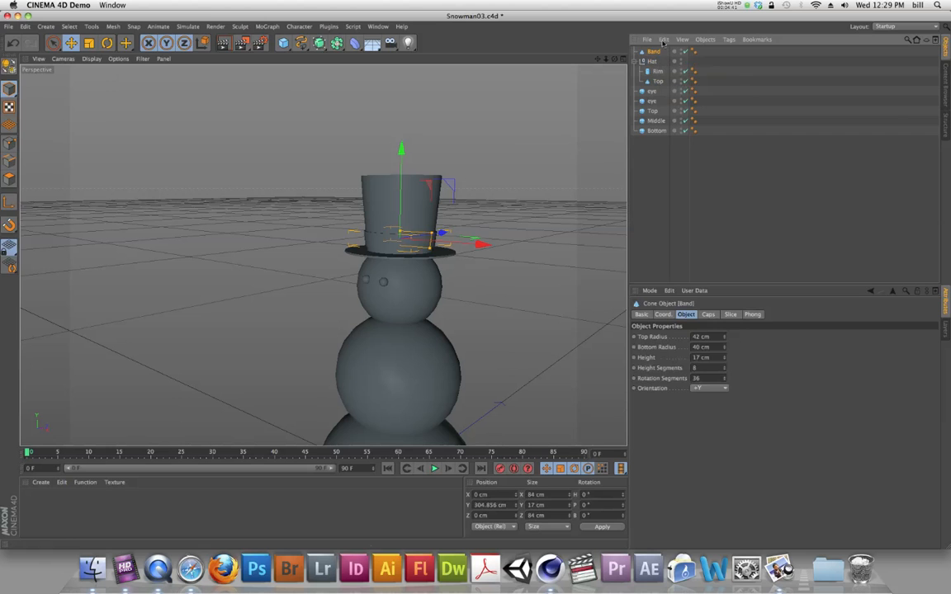
pyautogui.click(651, 62)
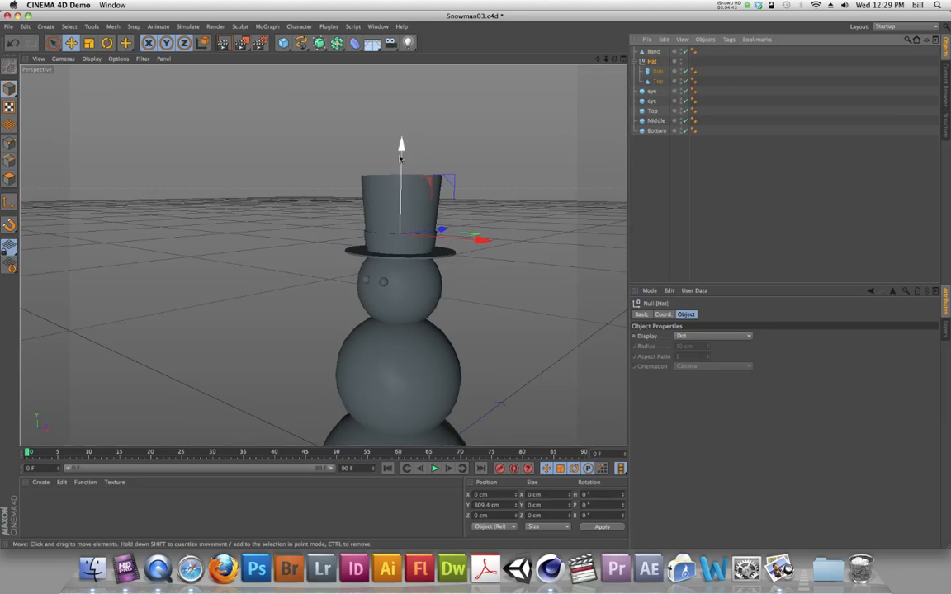
pyautogui.moveTo(404, 151); pyautogui.dragTo(416, 75)
pyautogui.press('super+z')
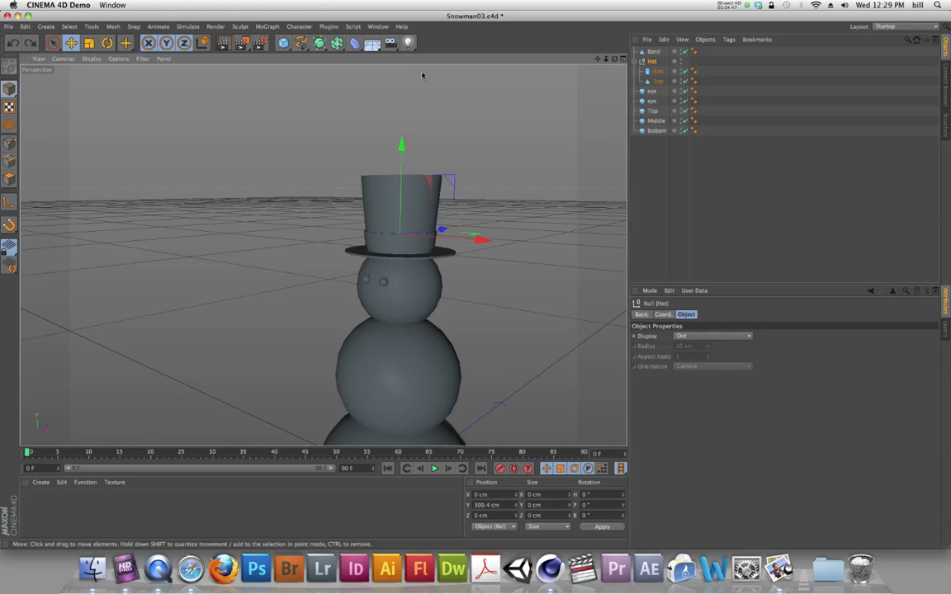
# Put the Band back under the Hat null and collapse the Hat hierarchy.
pyautogui.moveTo(656, 53); pyautogui.dragTo(658, 62)
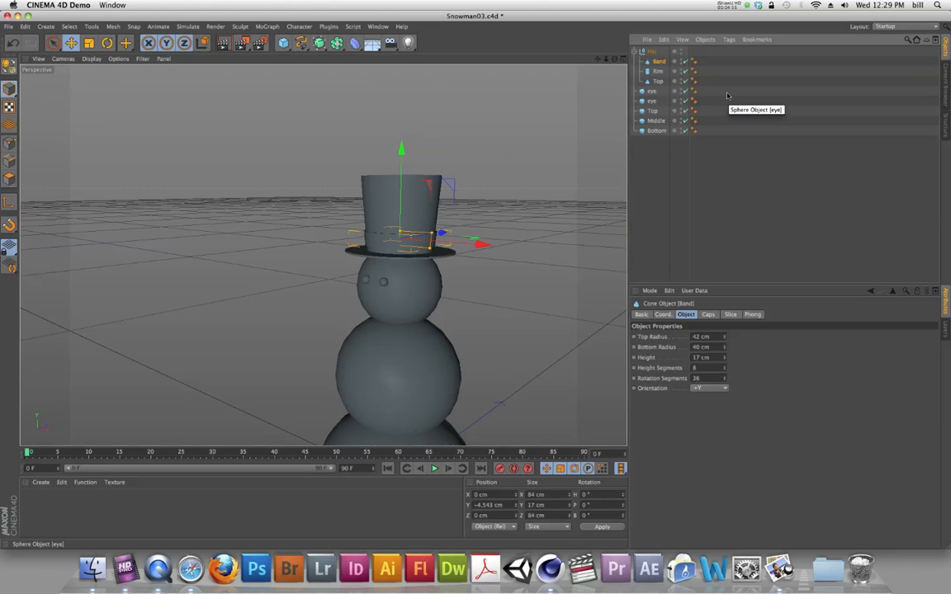
pyautogui.click(642, 53)
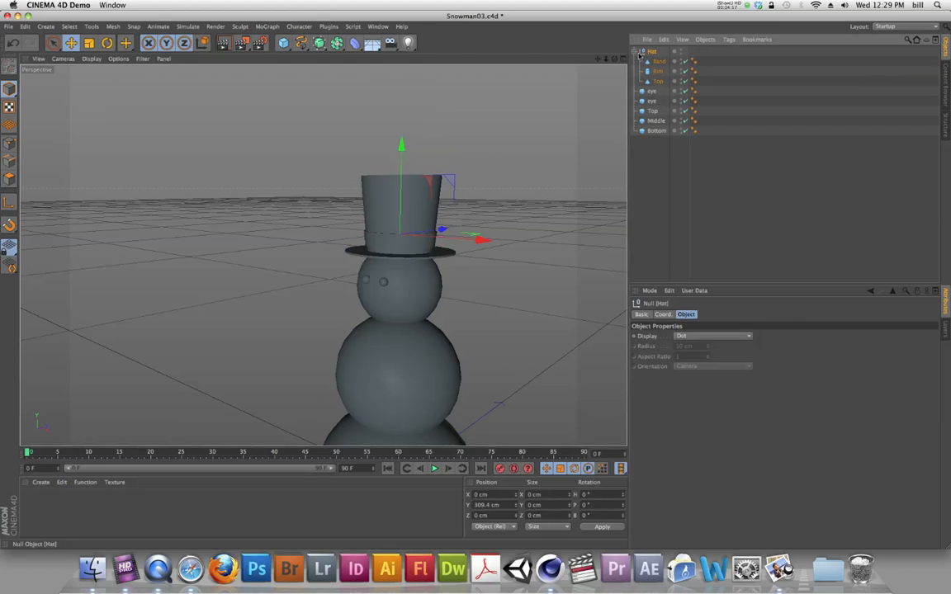
pyautogui.click(641, 53)
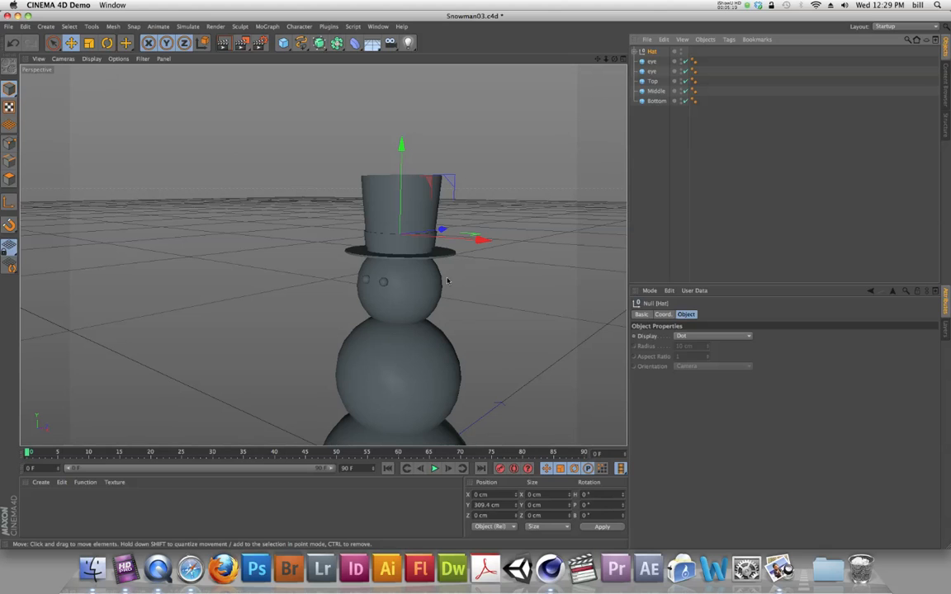
# Try selecting the Top, Middle and Bottom spheres together as a range, clearing the selection after each try.
pyautogui.click(655, 100)
pyautogui.moveTo(650, 100); pyautogui.dragTo(648, 79)
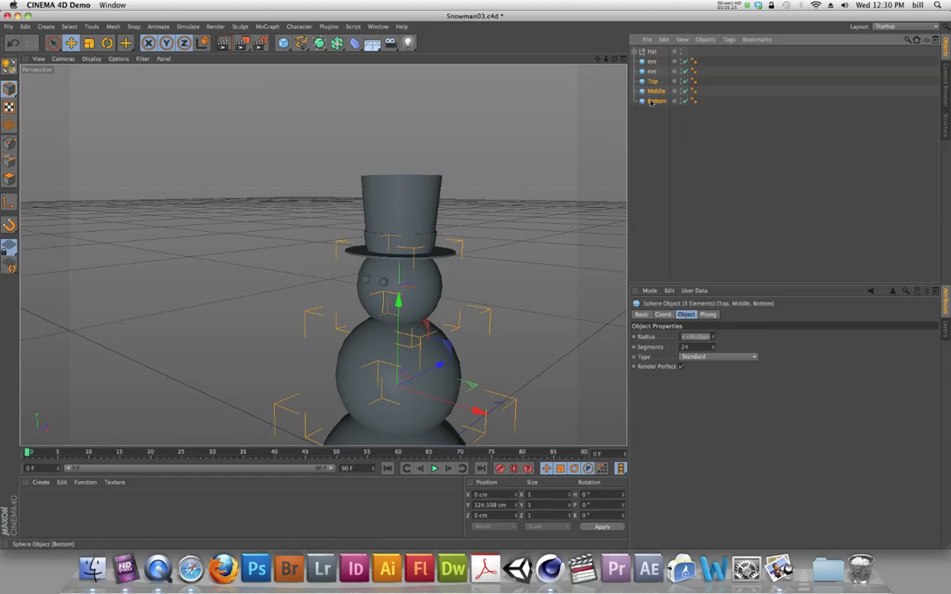
pyautogui.click(659, 124)
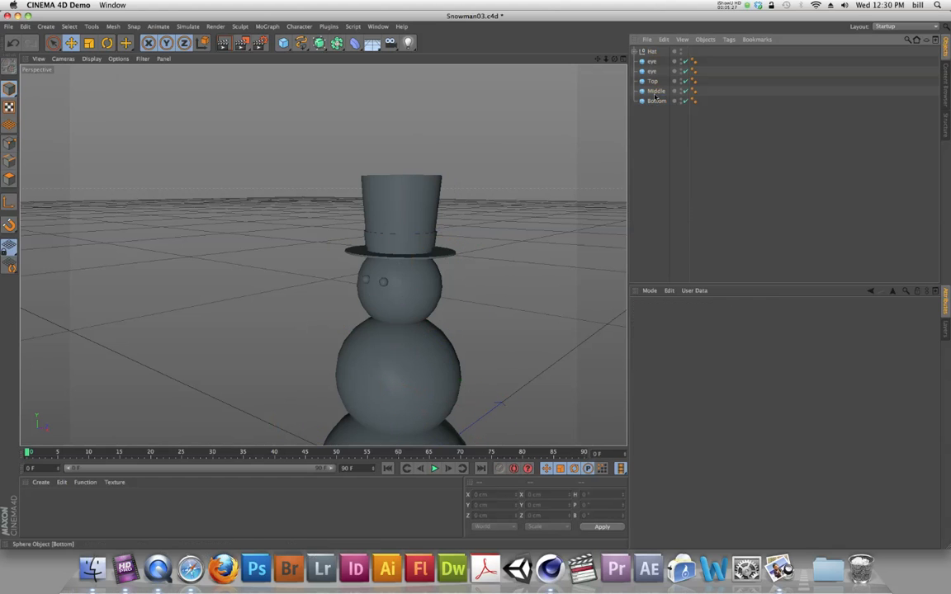
pyautogui.click(654, 82)
pyautogui.keyDown('shift'); pyautogui.click(656, 102); pyautogui.keyUp('shift')
pyautogui.click(650, 144)
# Try adding the Top, Middle and Bottom spheres to the selection one object at a time, and clear the selection.
pyautogui.click(654, 90)
pyautogui.keyDown('shift'); pyautogui.click(652, 101); pyautogui.keyUp('shift')
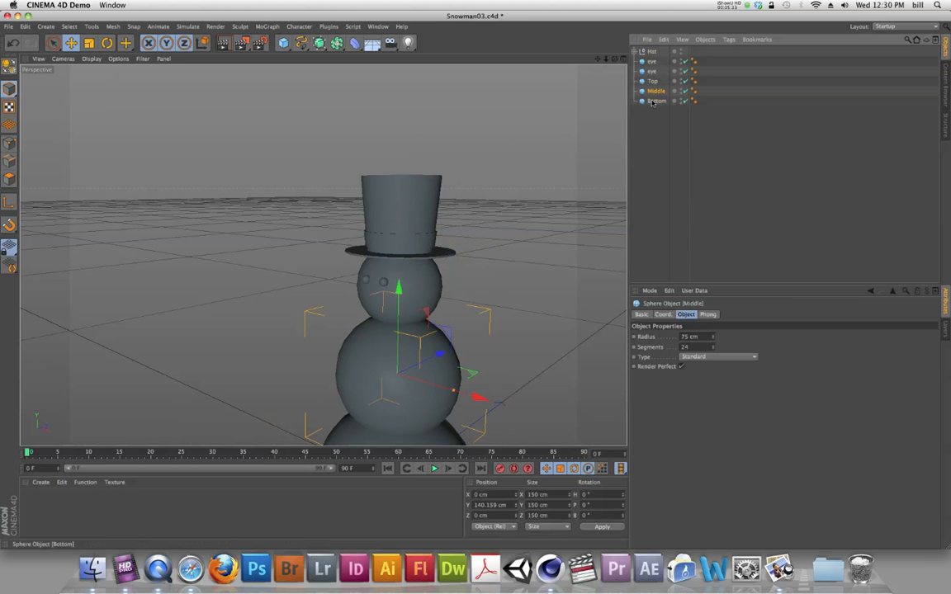
pyautogui.click(652, 80)
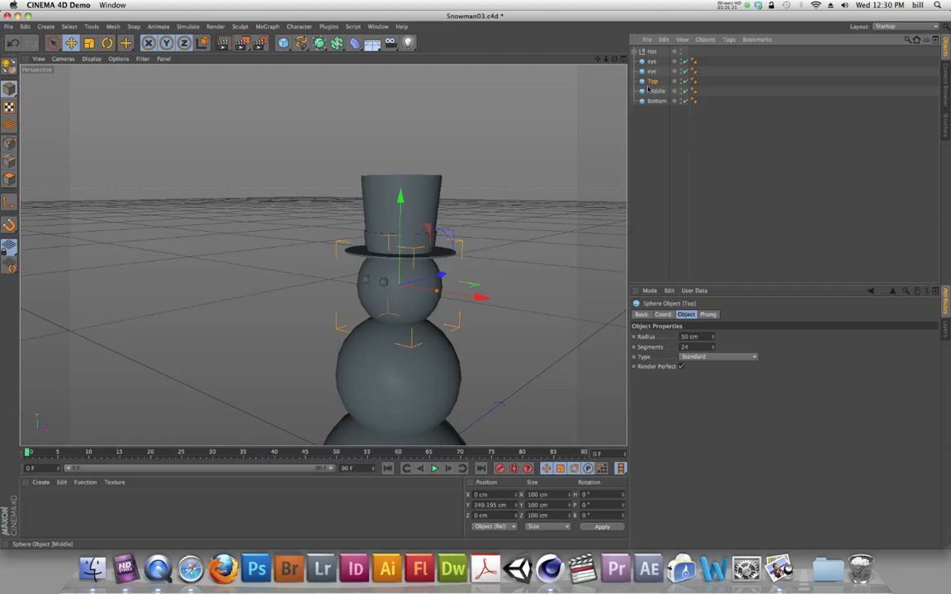
pyautogui.keyDown('shift'); pyautogui.click(654, 90); pyautogui.keyUp('shift')
pyautogui.keyDown('shift'); pyautogui.click(657, 100); pyautogui.keyUp('shift')
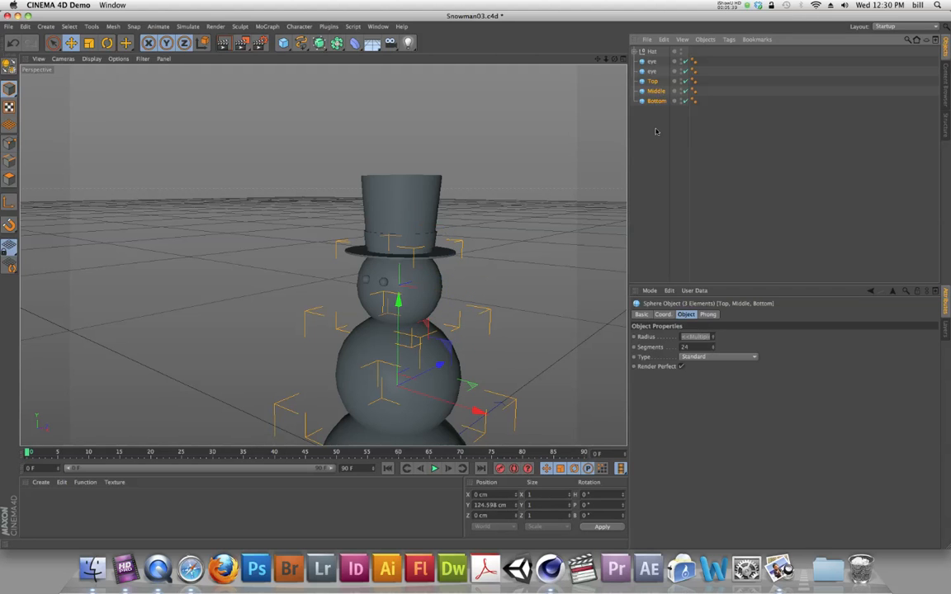
pyautogui.click(653, 82)
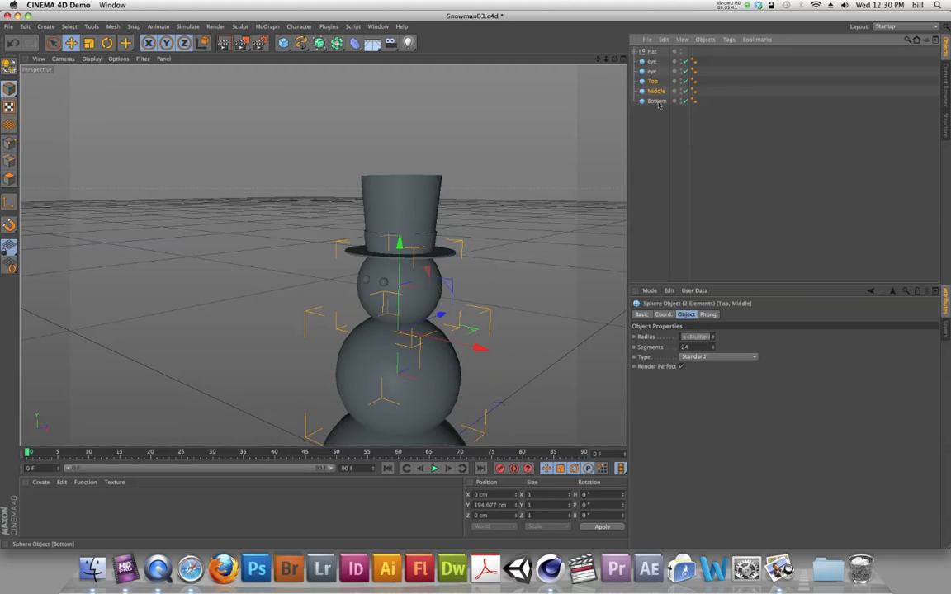
pyautogui.keyDown('shift'); pyautogui.click(656, 91); pyautogui.keyUp('shift')
pyautogui.keyDown('shift'); pyautogui.click(657, 101); pyautogui.keyUp('shift')
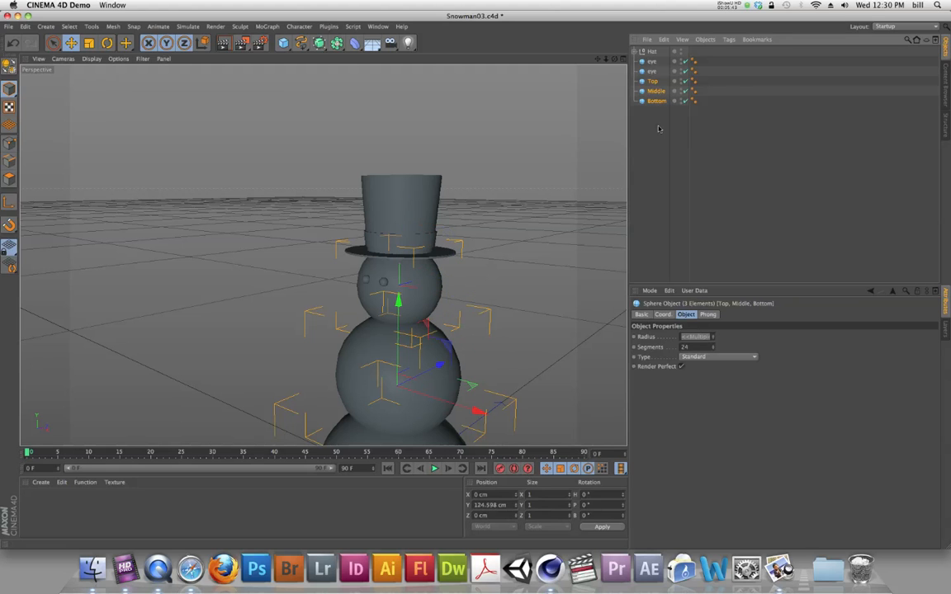
pyautogui.click(593, 116)
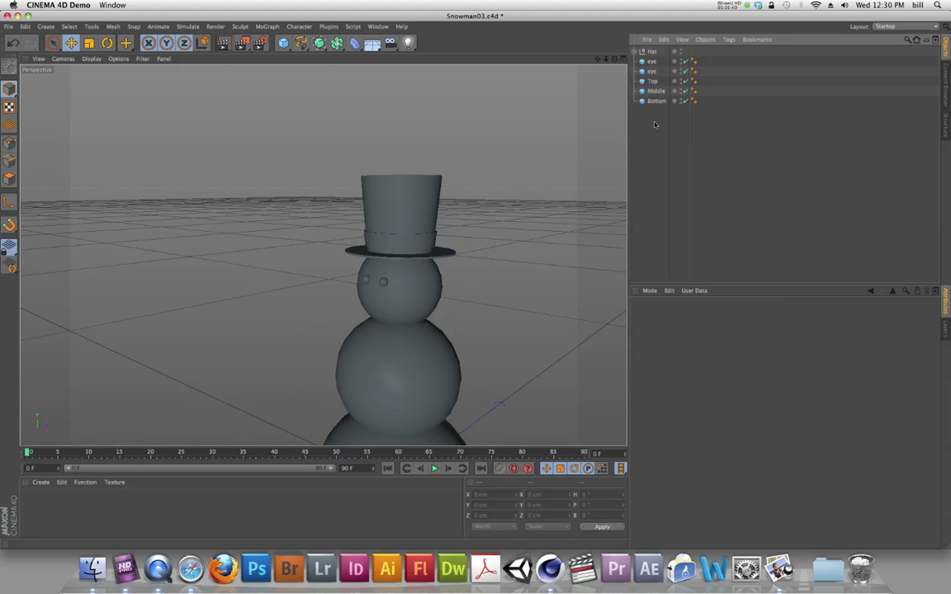
# Group the snowman's Top, Middle and Bottom spheres under one null and rename the null Body.
pyautogui.moveTo(655, 134); pyautogui.dragTo(633, 79)
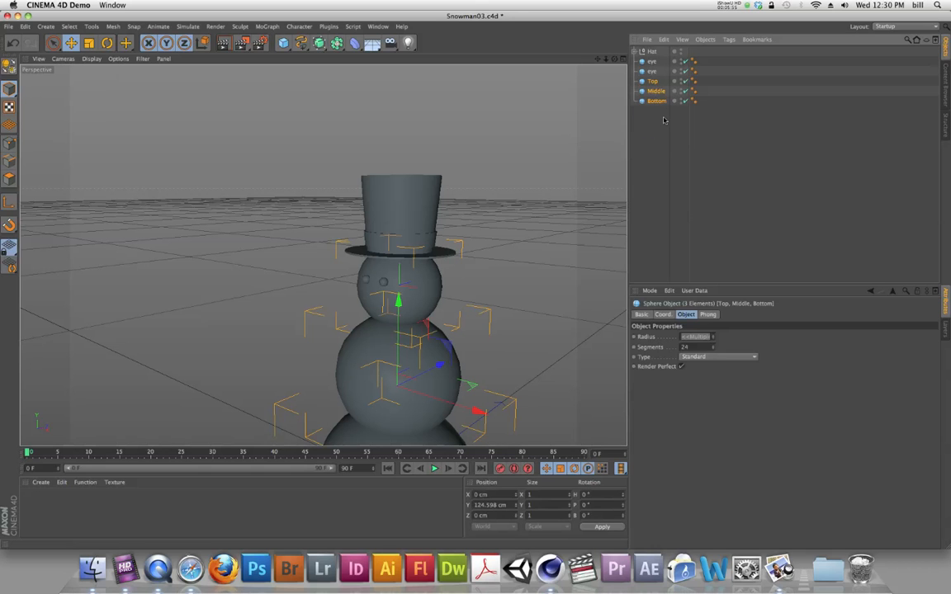
pyautogui.click(705, 39)
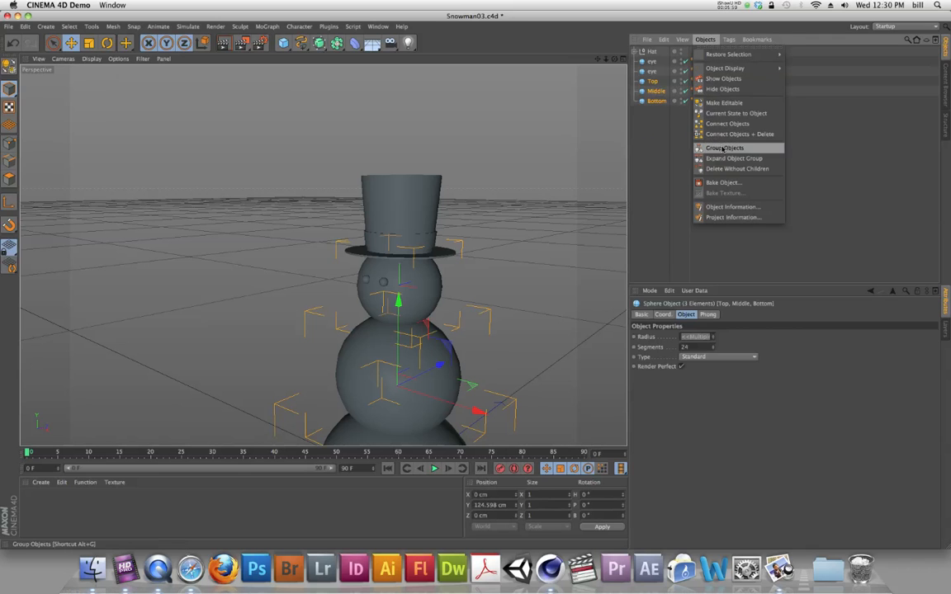
pyautogui.click(723, 148)
pyautogui.doubleClick(653, 82)
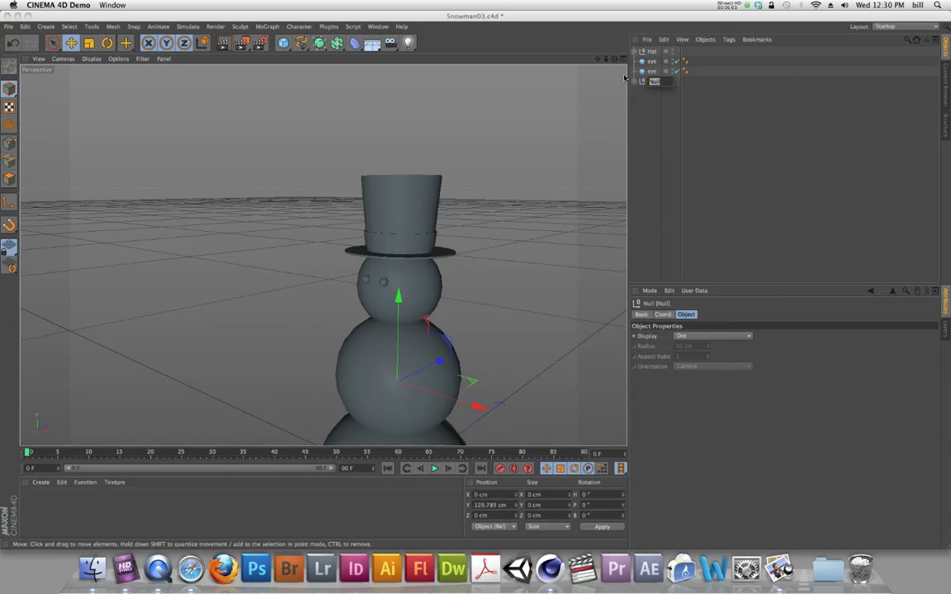
pyautogui.write('Body')
pyautogui.press('Return')
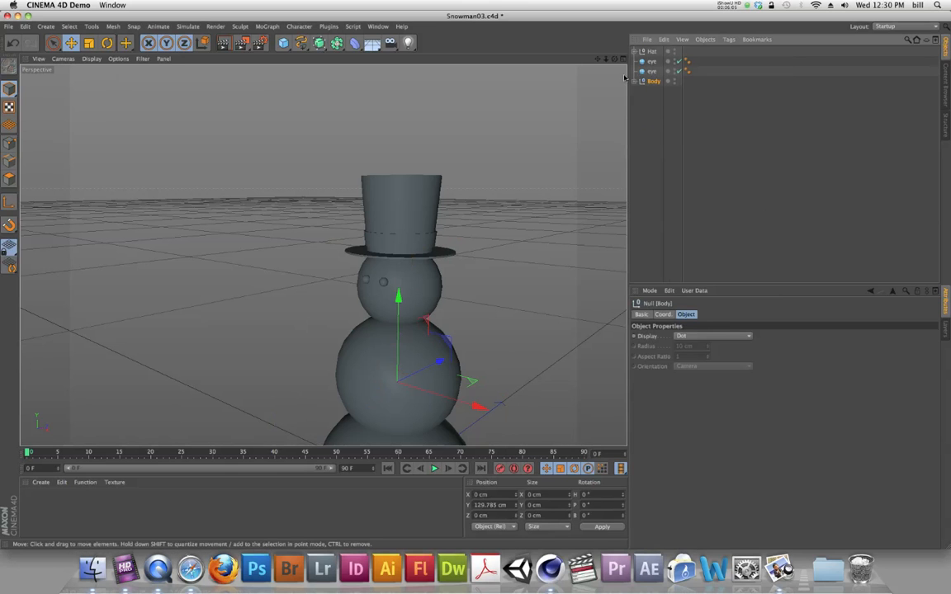